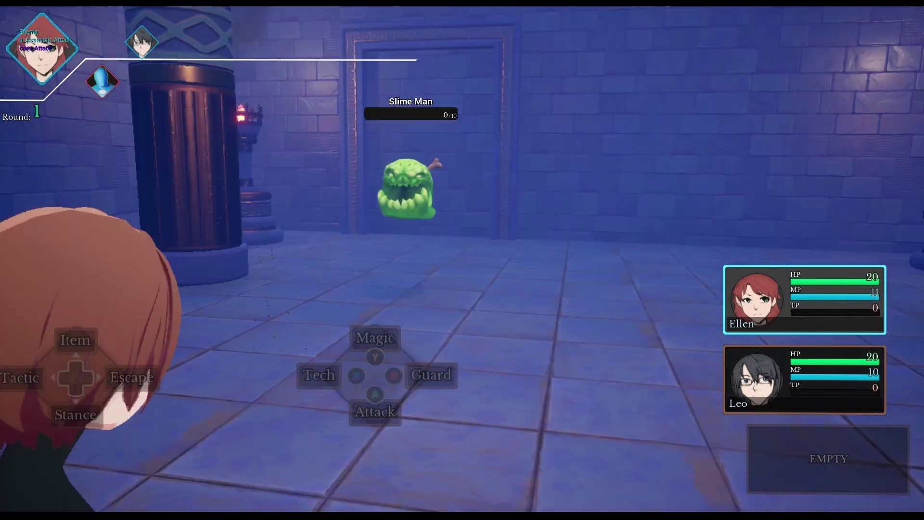
key(Return)
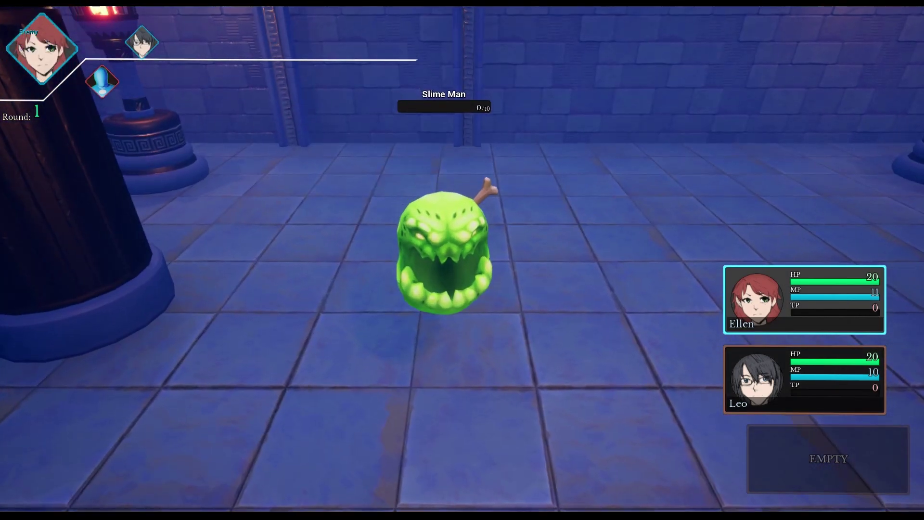
key(Escape)
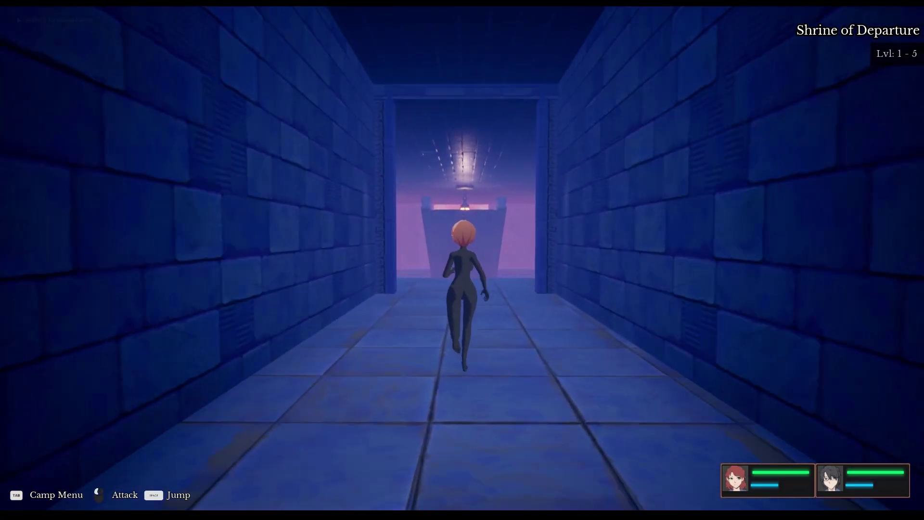
key(w)
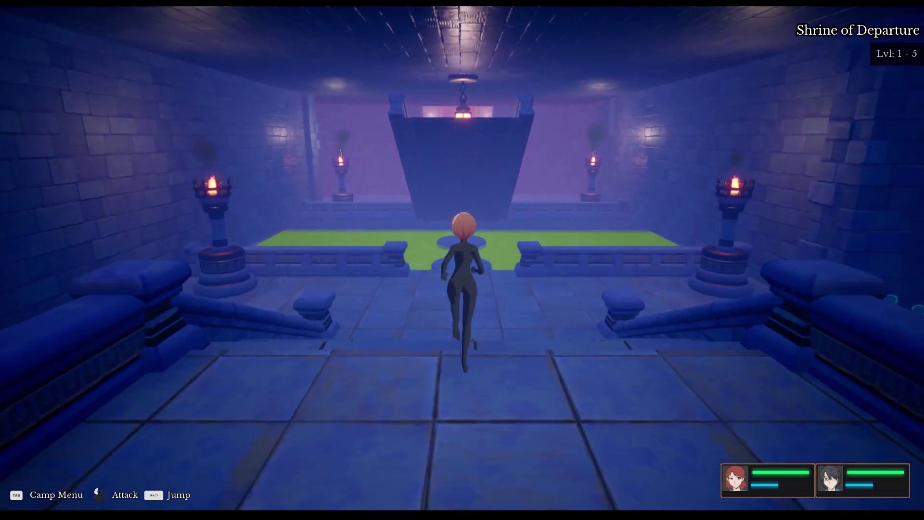
key(w)
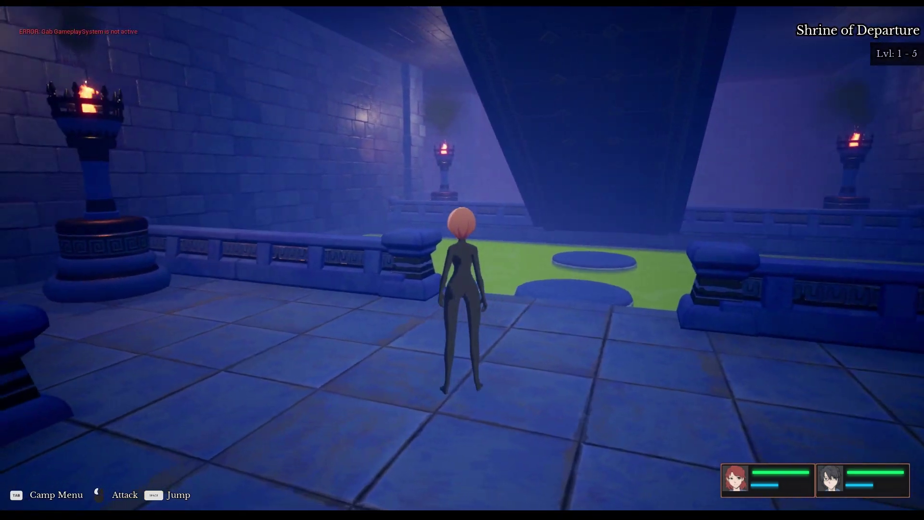
key(w)
key(d)
key(s)
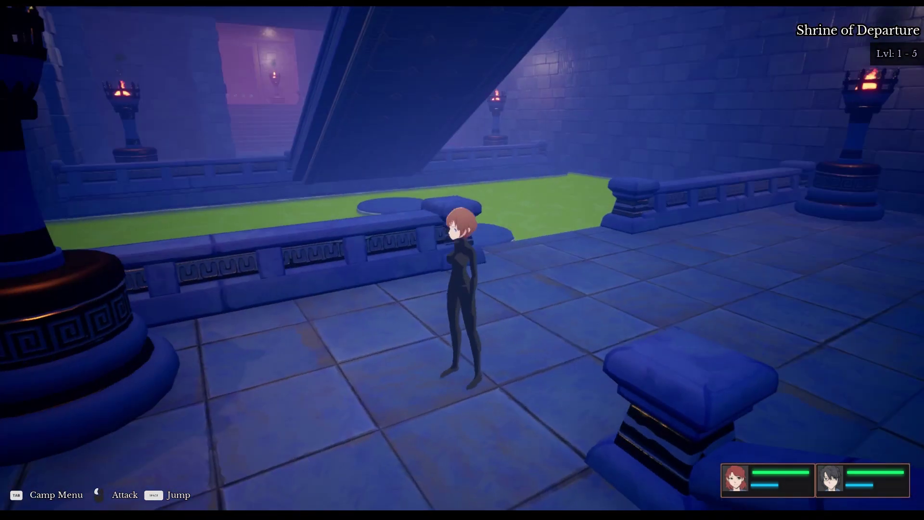
key(w)
key(d)
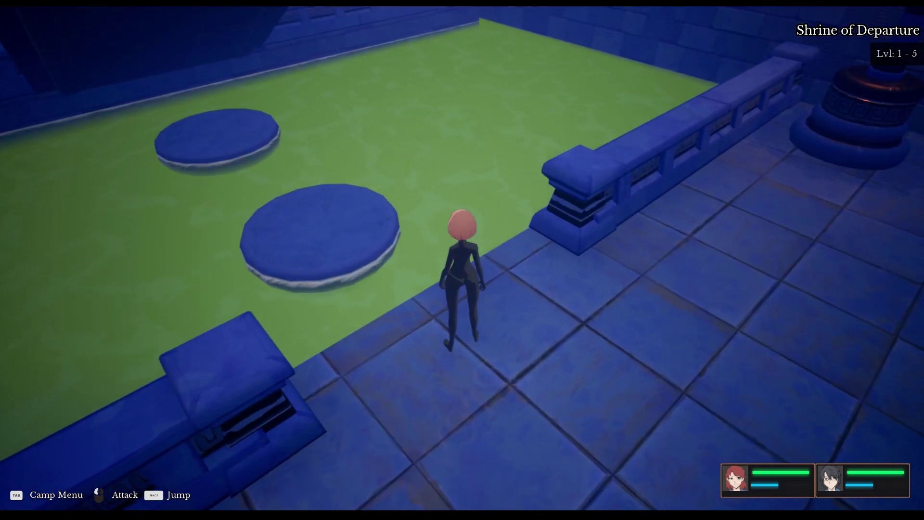
key(d)
key(w)
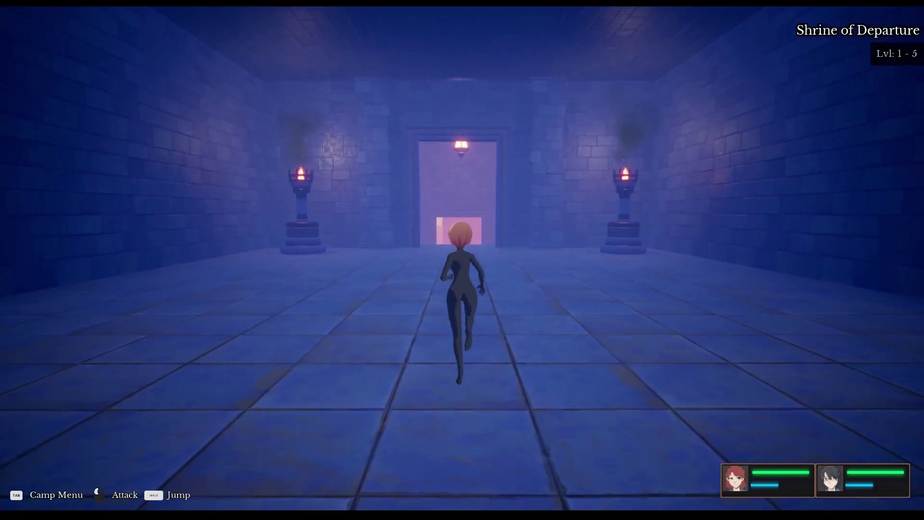
key(Tab)
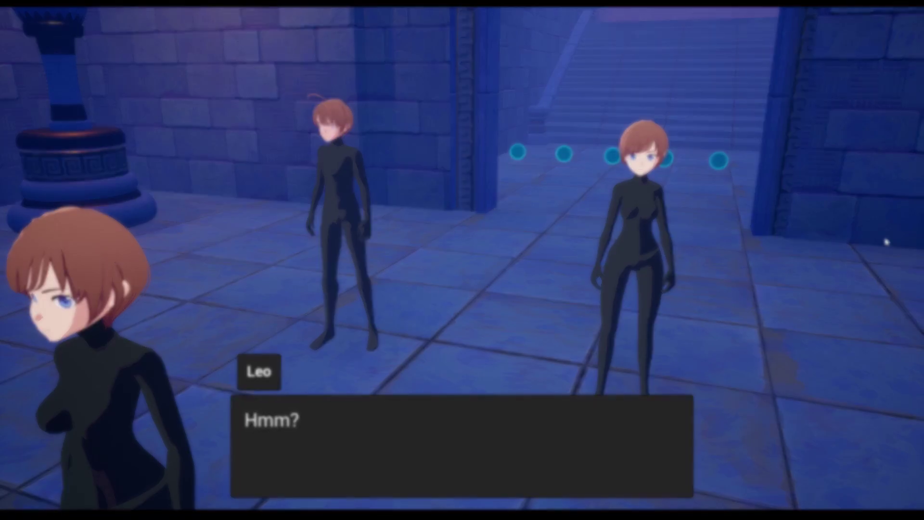
click(884, 242)
click(884, 242)
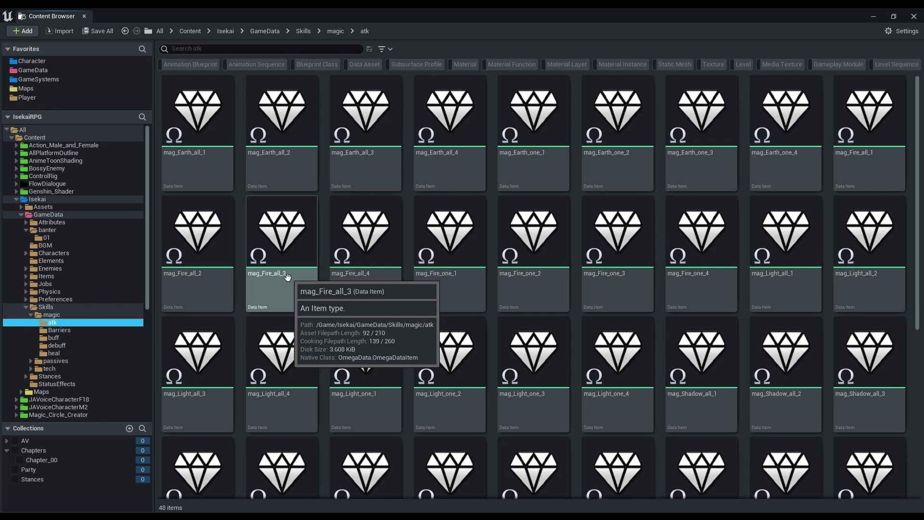
Look through the attack magic data items in the atk folder and open the neighbouring Barriers folder
scroll(284, 284, down, 5)
scroll(259, 307, down, 3)
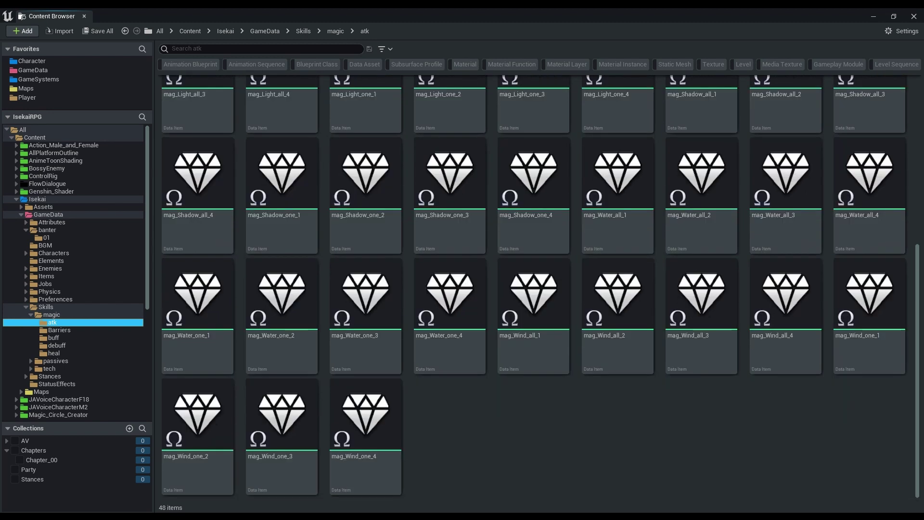
click(58, 330)
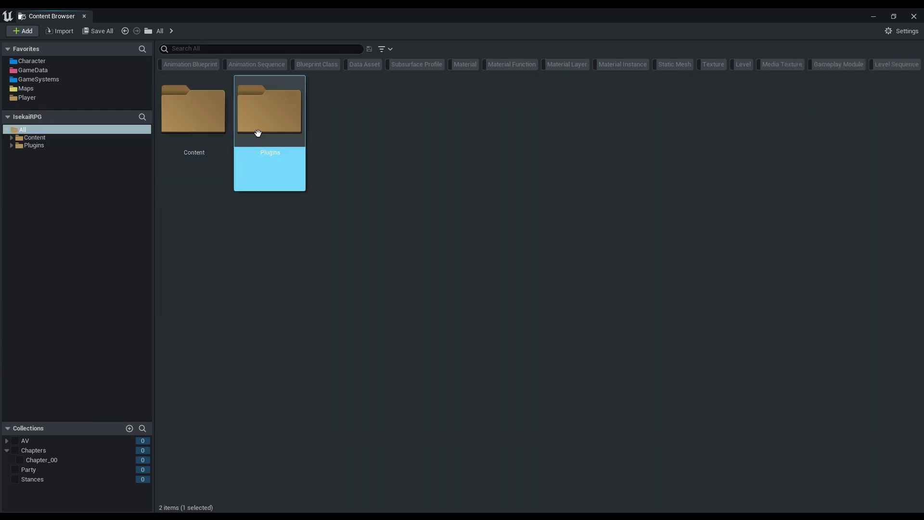
Open the GameSystems folder inside the Framework folder of the QuestalotEngine plugin content
double_click(258, 132)
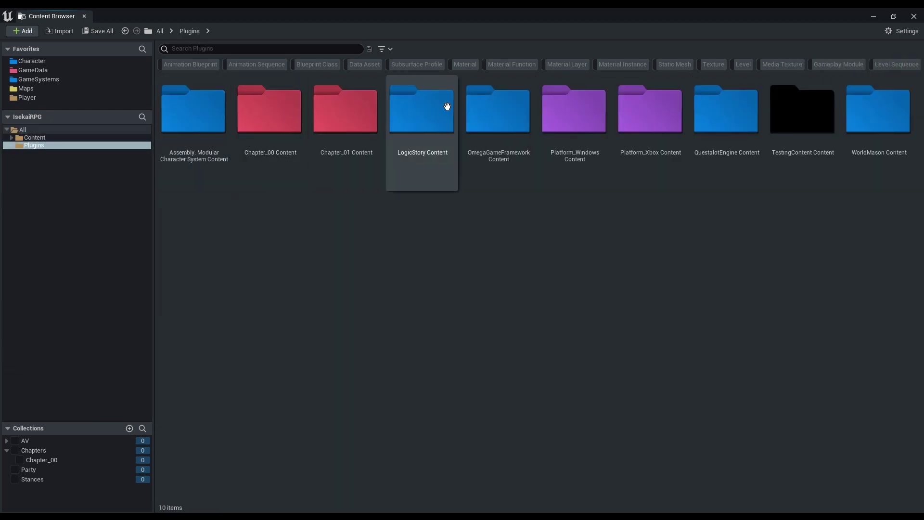
double_click(721, 123)
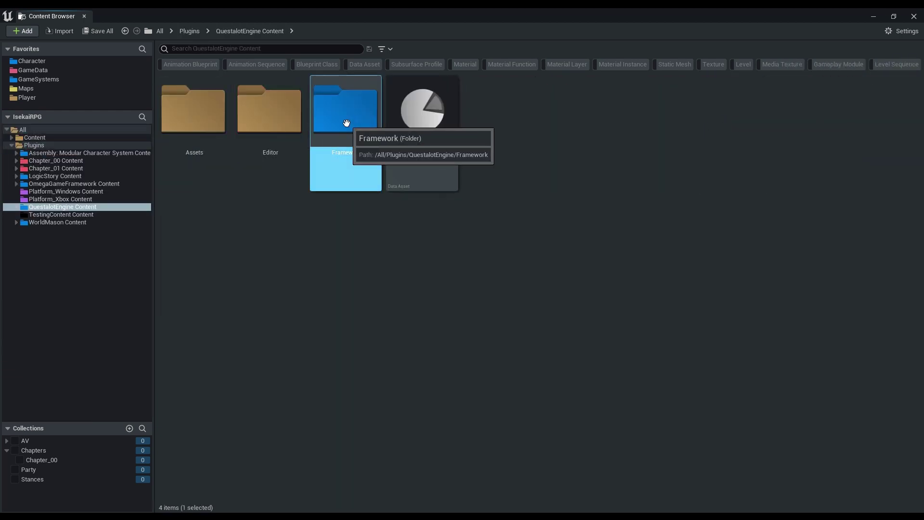
double_click(345, 124)
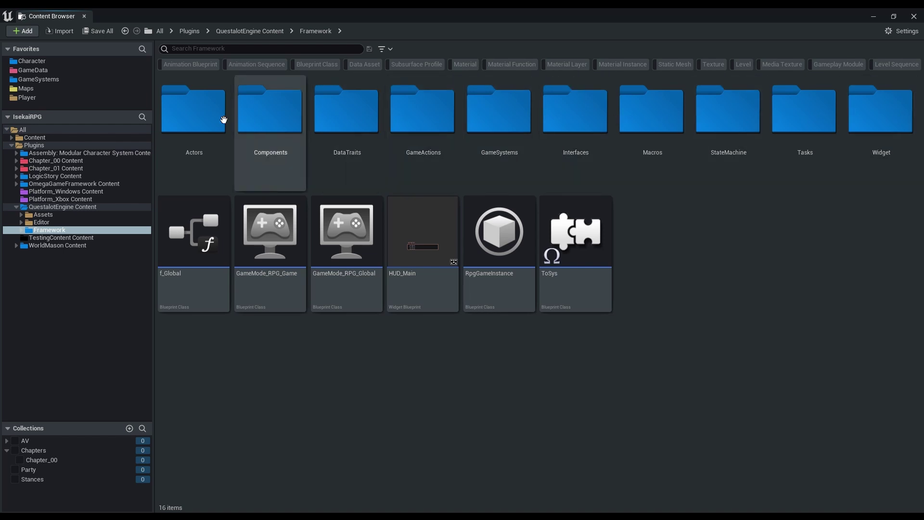
double_click(513, 160)
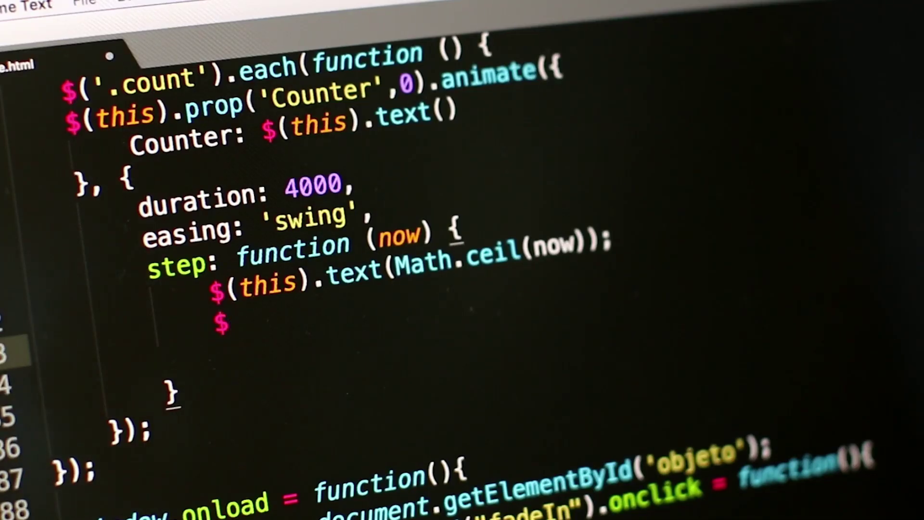
key(Left)
text(this)
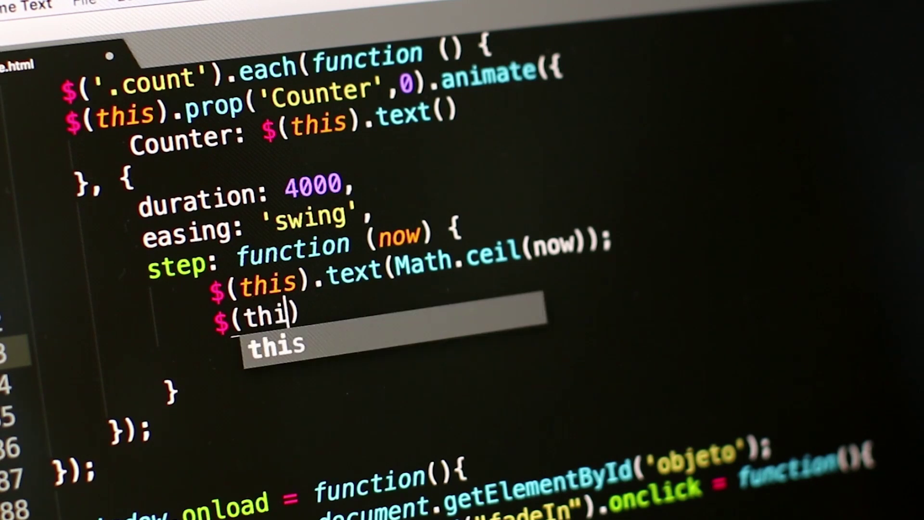
text(.h)
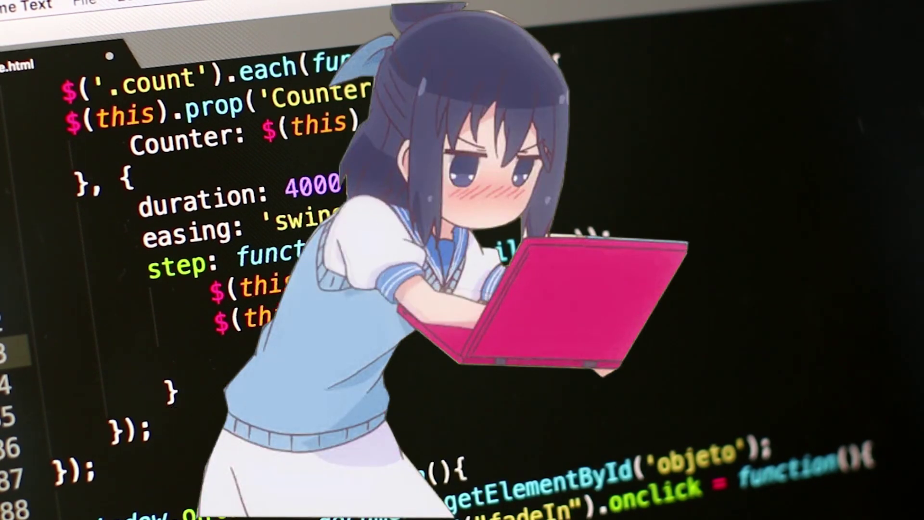
text(t)
key(Escape)
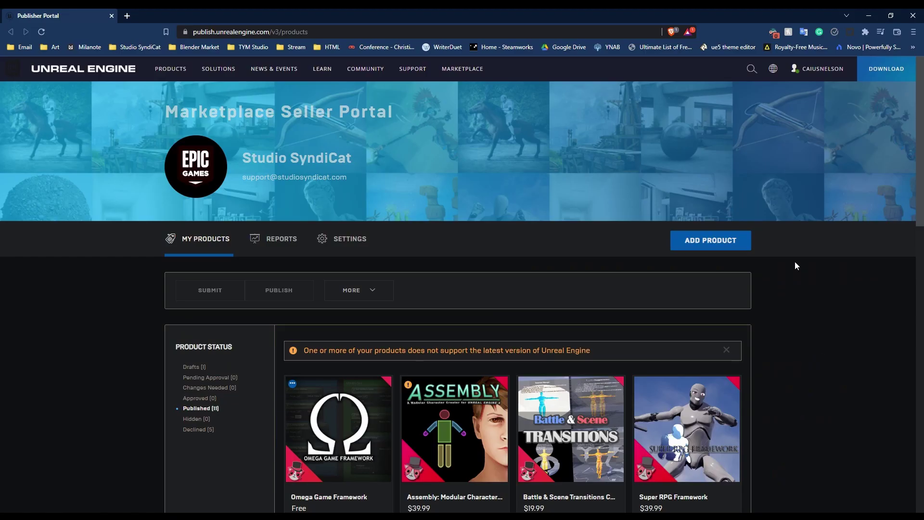
Review the published products in the Unreal Engine Marketplace Seller Portal in the web browser
scroll(790, 244, down, 4)
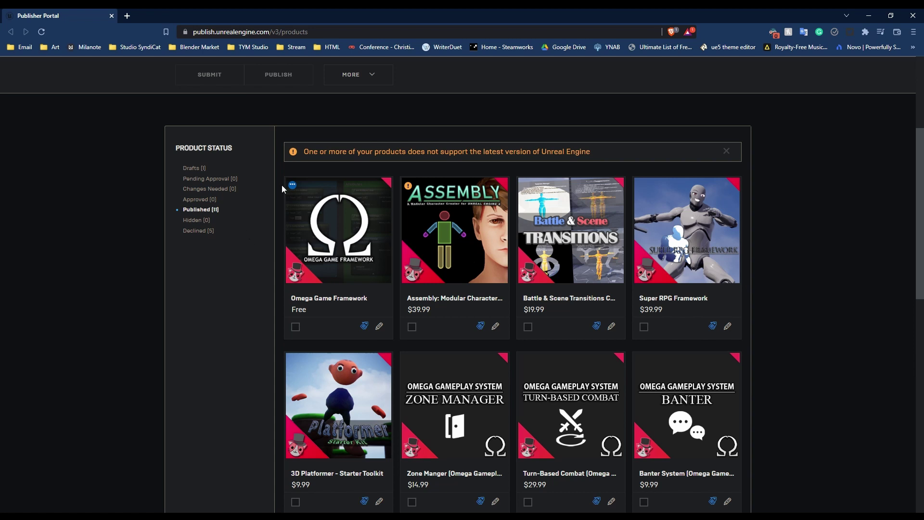
mouse_move(293, 187)
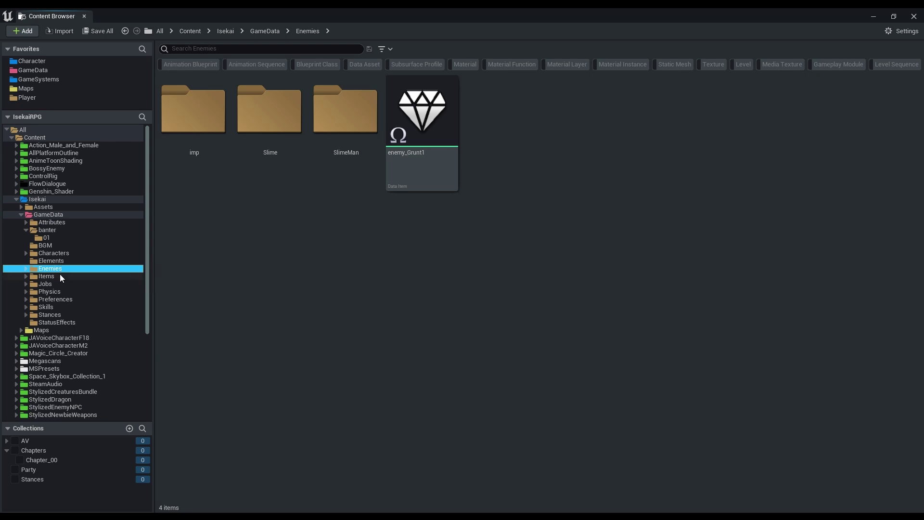
Look through the Items, Jobs, Physics and Preferences folders of GameData in the Unreal Engine content browser
click(59, 273)
click(61, 283)
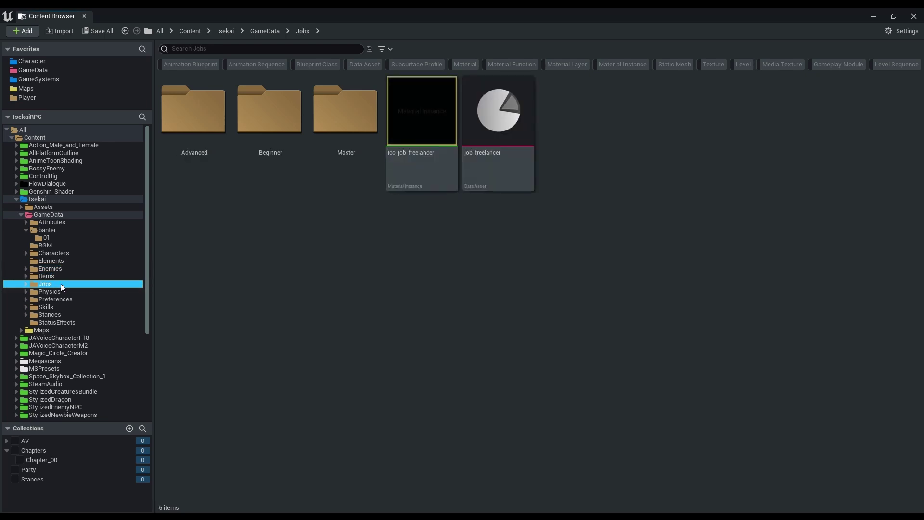
click(65, 290)
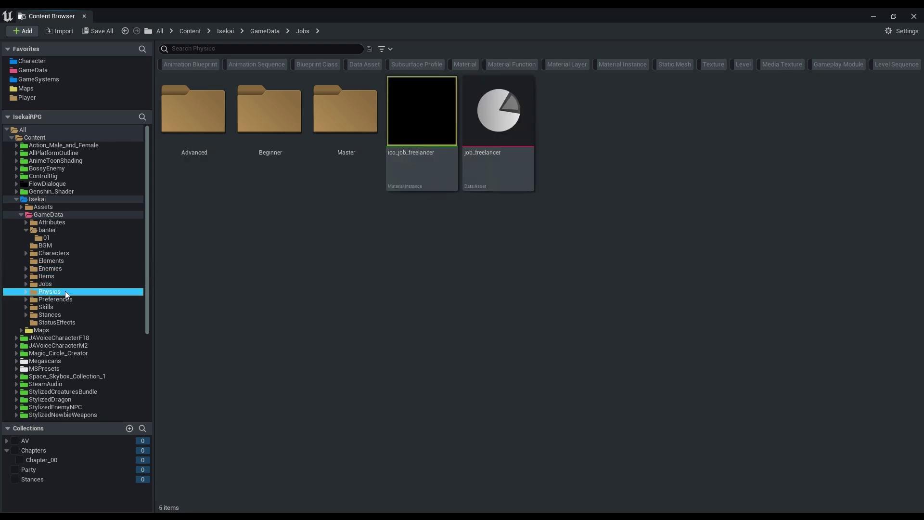
click(67, 299)
Expand the Skills folder of GameData and look through its magic subfolder
click(68, 307)
double_click(68, 308)
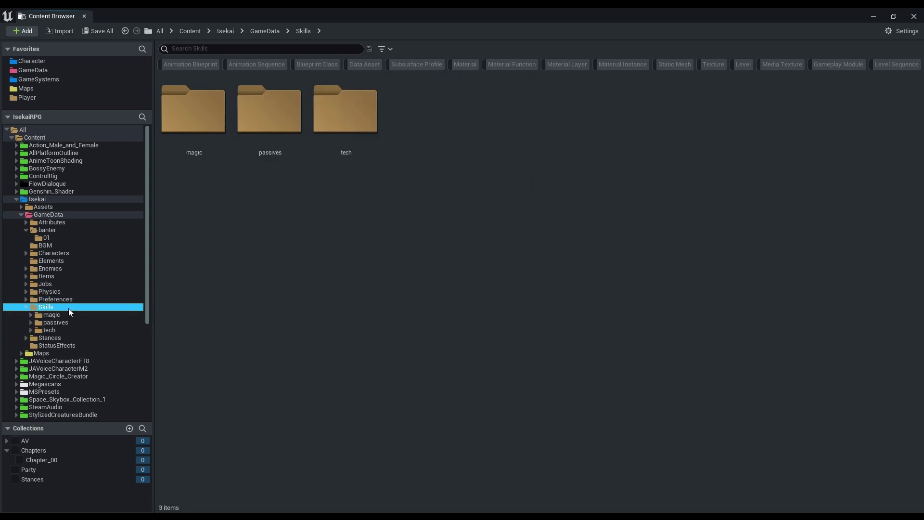
double_click(68, 312)
click(71, 318)
click(71, 313)
click(72, 319)
scroll(289, 280, down, 2)
scroll(290, 280, down, 2)
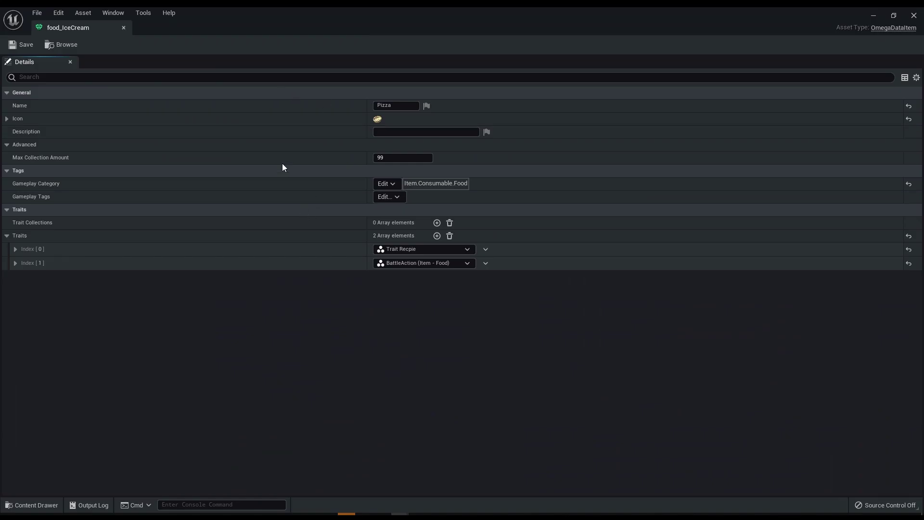
Set the food_IceCream item's name to Ice Cream and expand its BattleAction (Item - Food) trait
click(410, 104)
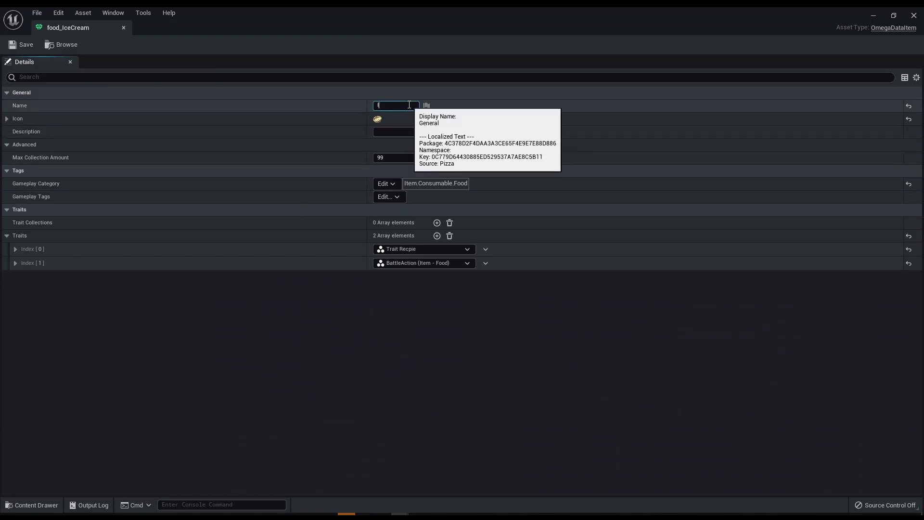
click(342, 267)
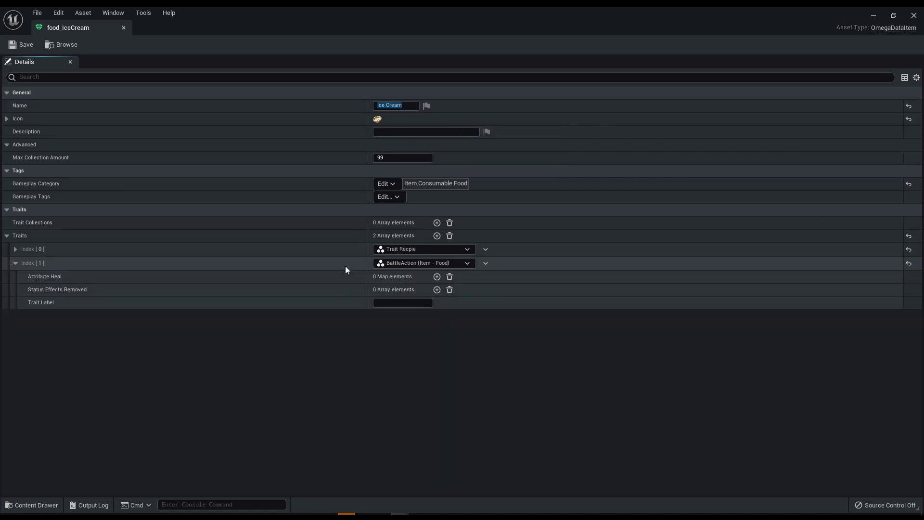
Add an Attribute Heal entry for the MP attribute with a value of 50 to the food trait
click(436, 277)
click(339, 291)
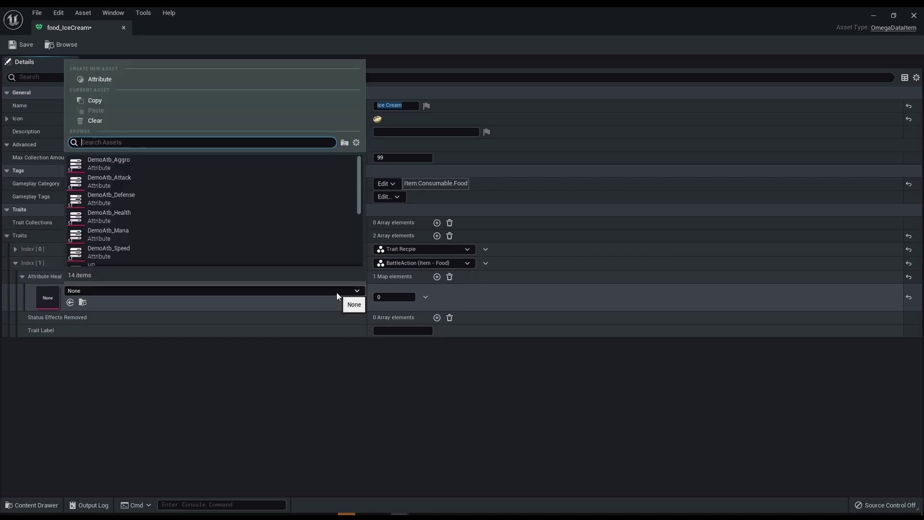
scroll(284, 232, down, 1)
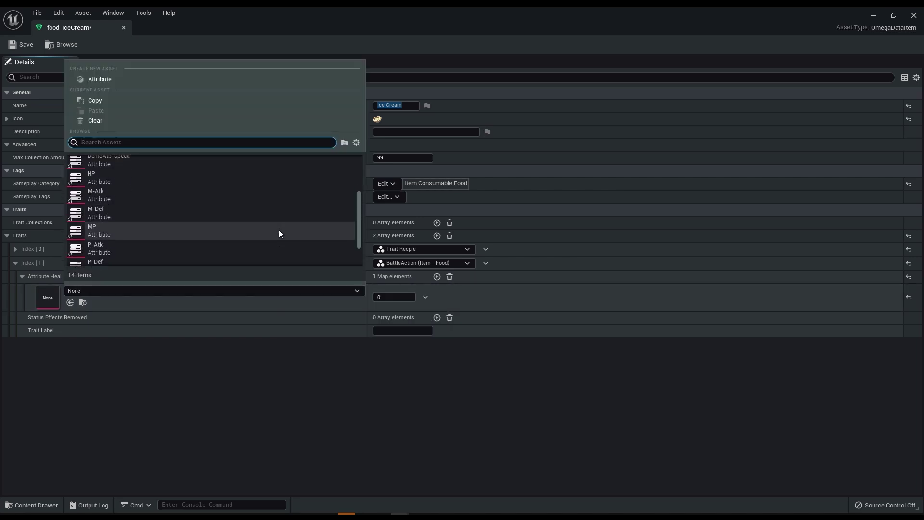
click(244, 233)
click(397, 299)
text(50)
key(Return)
double_click(482, 279)
Add an entry to the recipe trait's Ingredients and search the data items for "res" to fill it
click(528, 250)
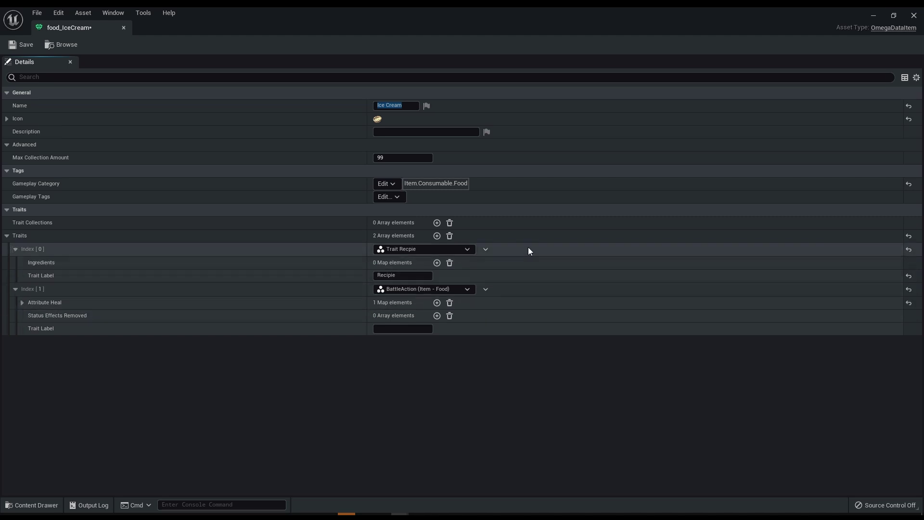
click(437, 263)
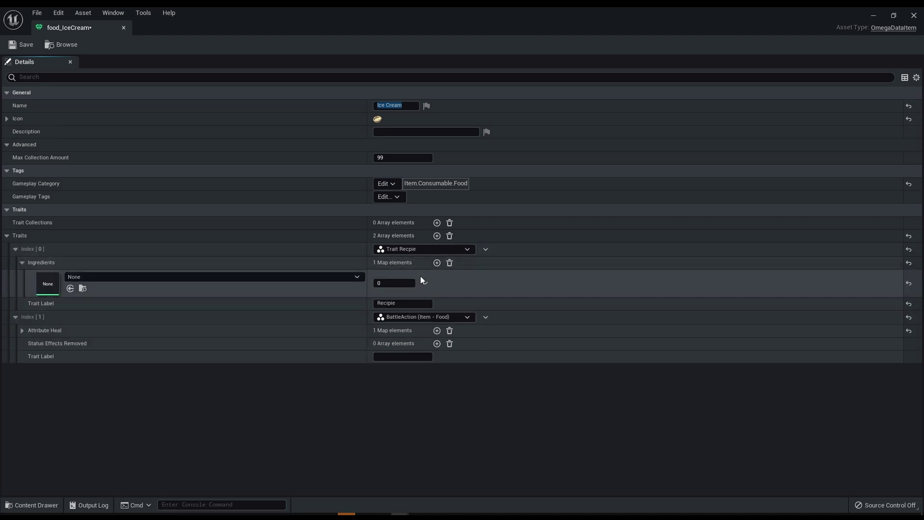
click(316, 278)
click(316, 281)
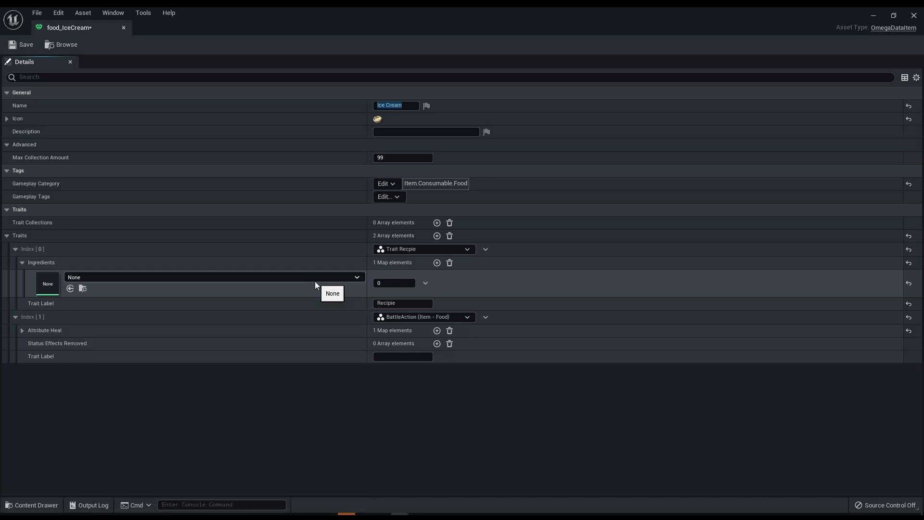
click(317, 281)
scroll(300, 422, down, 3)
scroll(301, 416, down, 8)
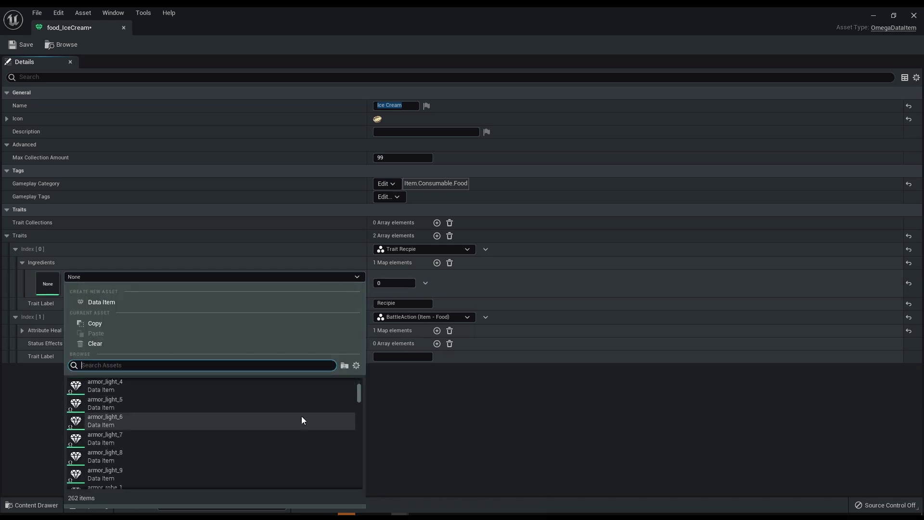
click(143, 364)
text(res)
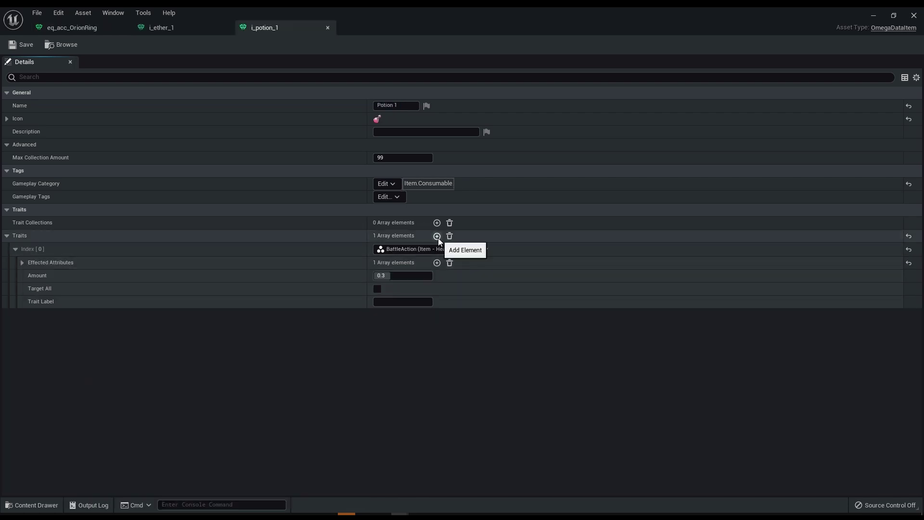
Add a Trait_VFX entry to the i_potion_1 item's Traits and search the Niagara systems for "mg" to fill its Particle
click(437, 236)
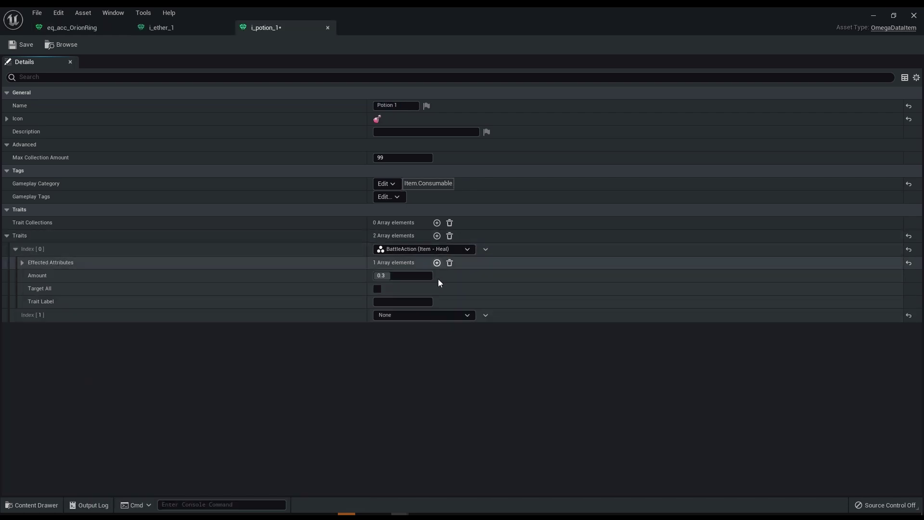
click(438, 316)
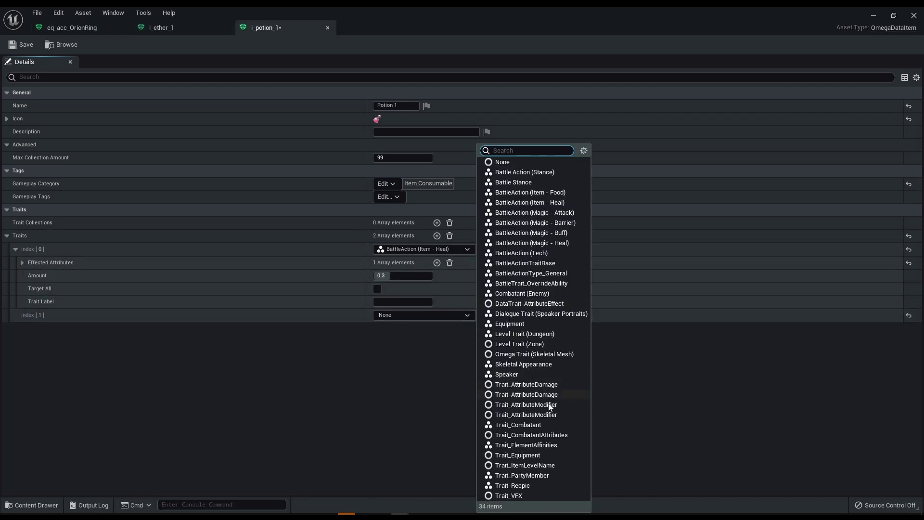
click(554, 492)
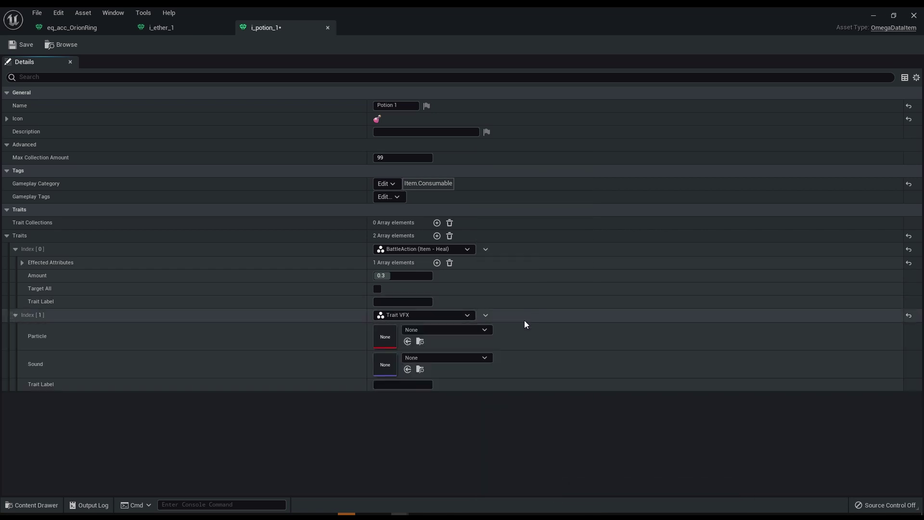
click(479, 331)
text(heal)
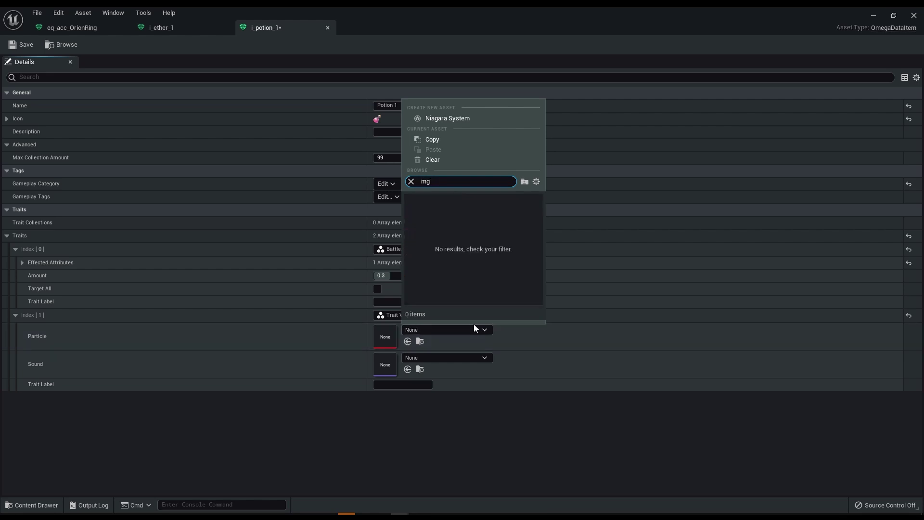
text(c)
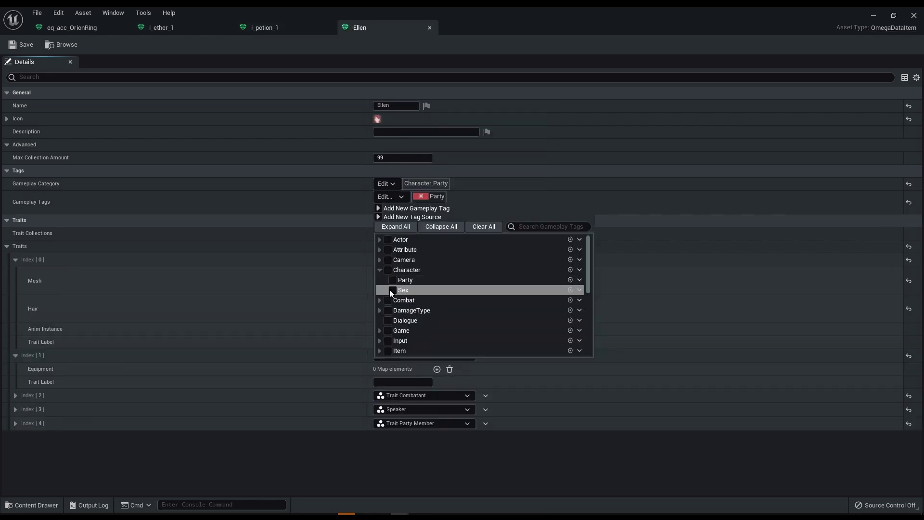
Tick the first child tag of Character > Sex in the Ellen item's Gameplay Tags
click(385, 289)
click(398, 300)
click(512, 192)
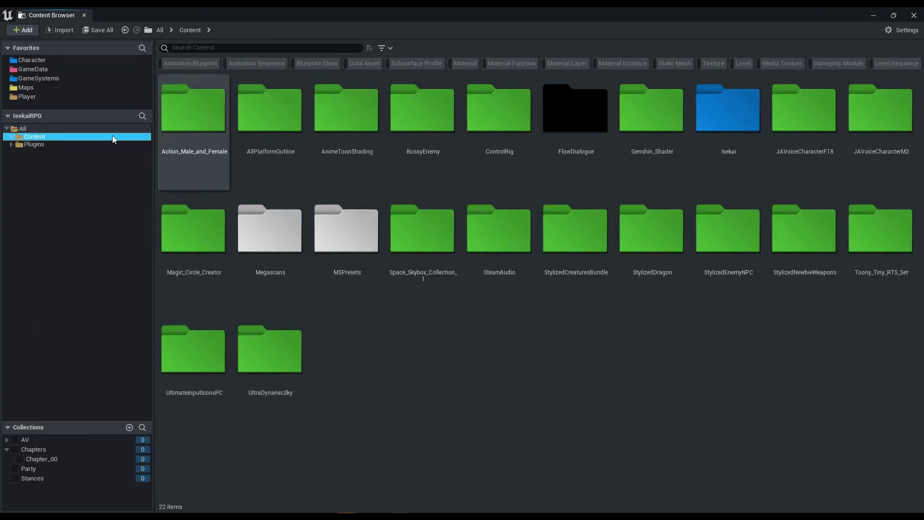
Browse the Plugins folder to Chapter_00 Content and open the Chapter_00 data asset
click(74, 144)
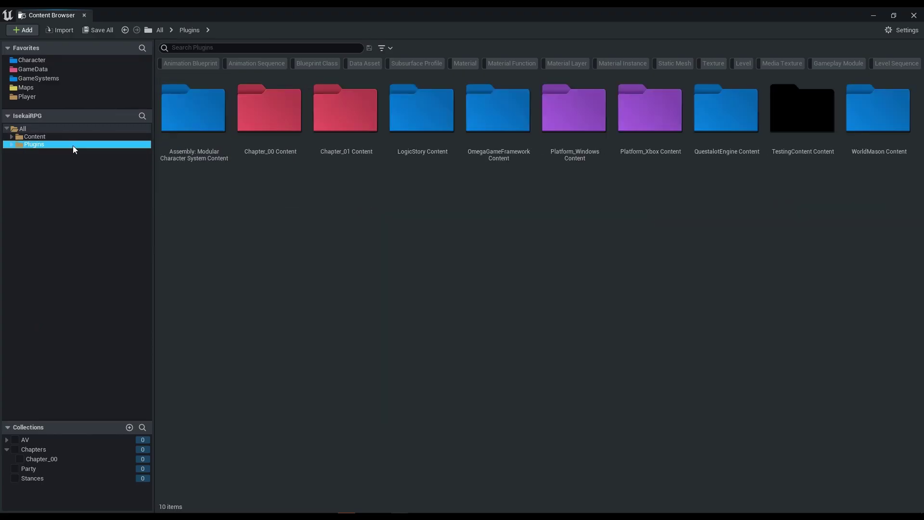
click(291, 125)
key(Return)
click(356, 179)
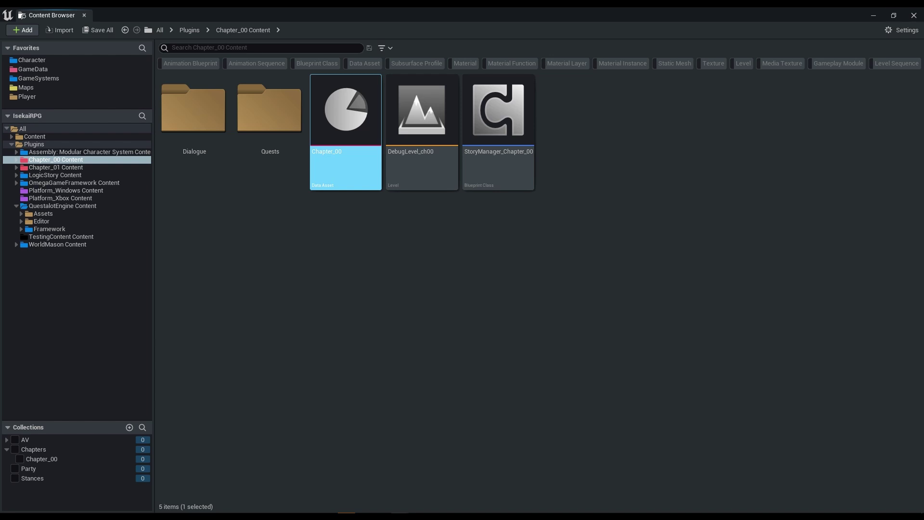
key(Return)
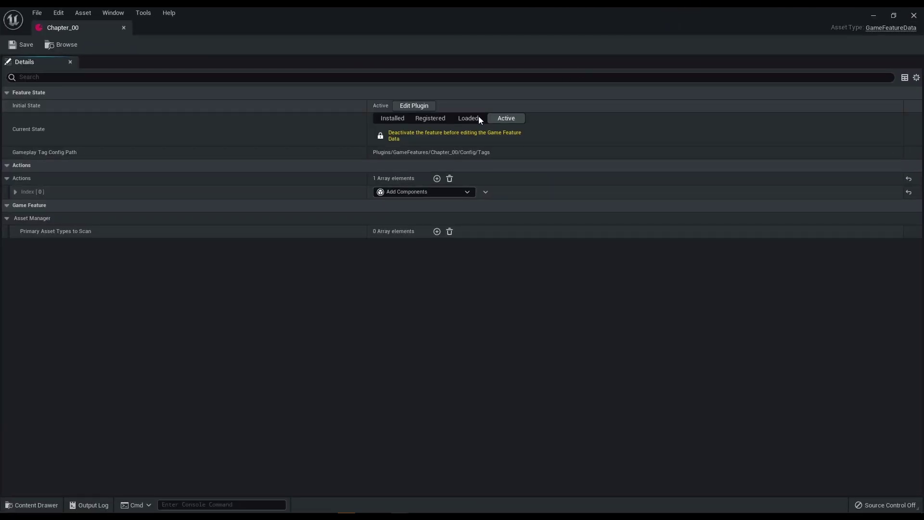
Cycle the Chapter_00 feature's current state through Registered and Loaded and return it to Active
click(459, 120)
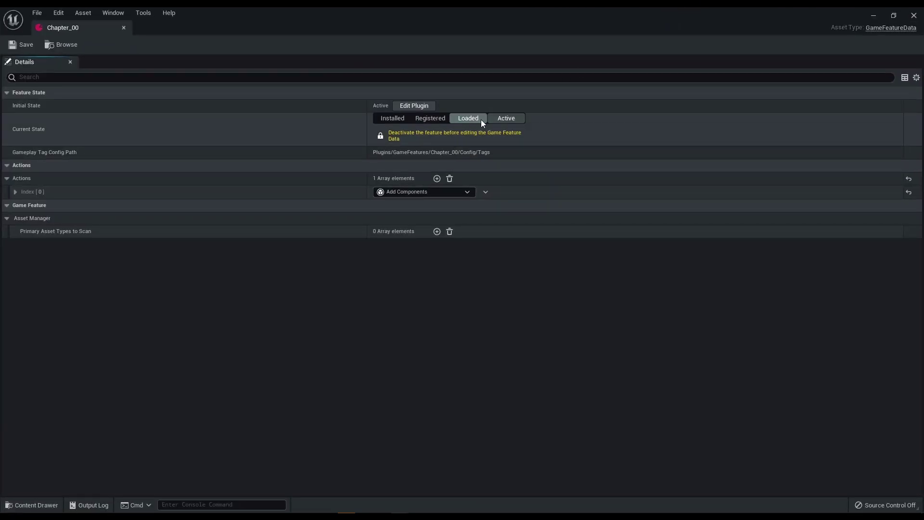
click(431, 120)
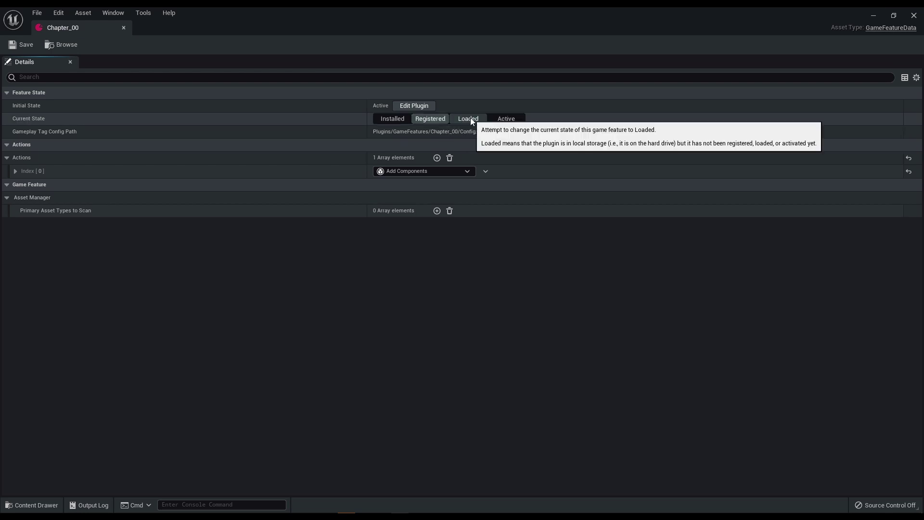
click(468, 119)
click(514, 118)
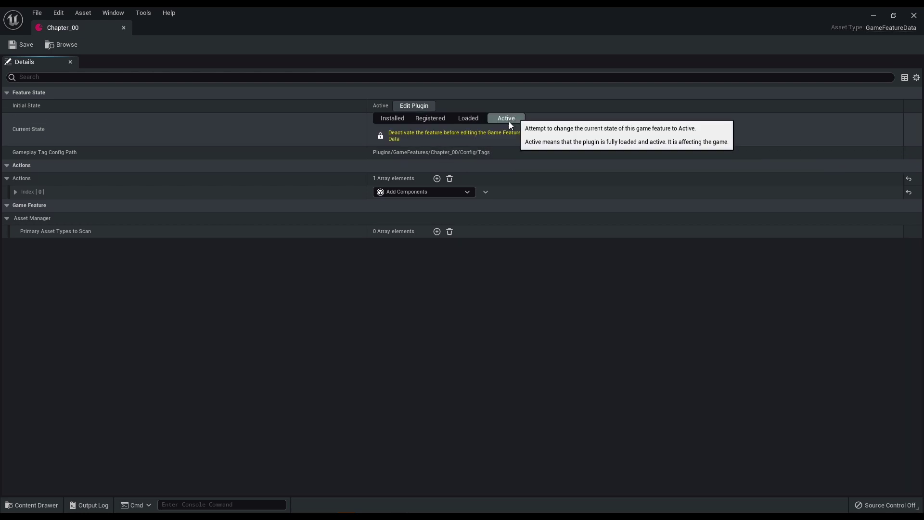
Expand the Add Components action down to the Actor Class and Component Class of its component entry
click(518, 191)
click(516, 206)
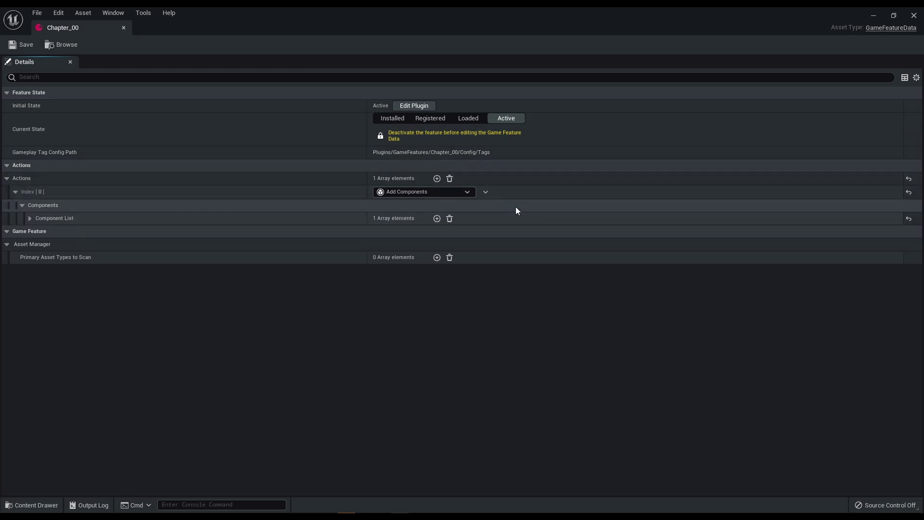
click(487, 218)
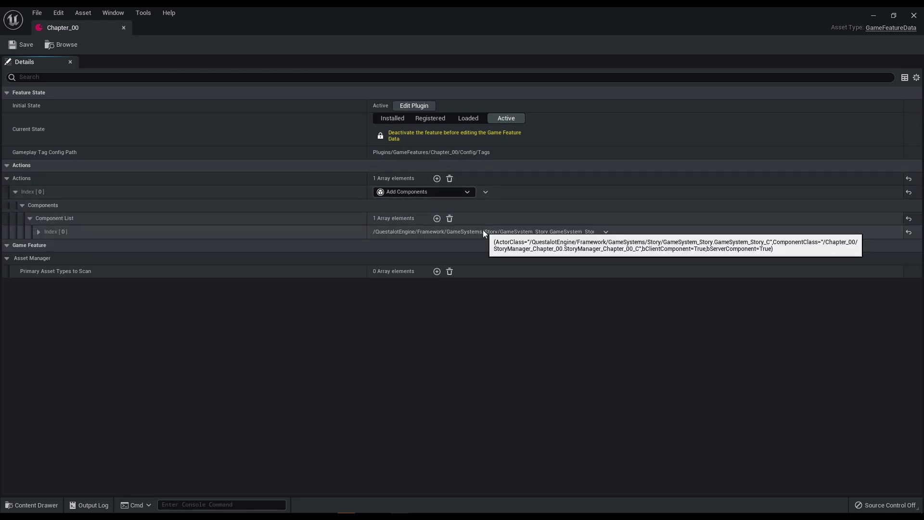
click(483, 230)
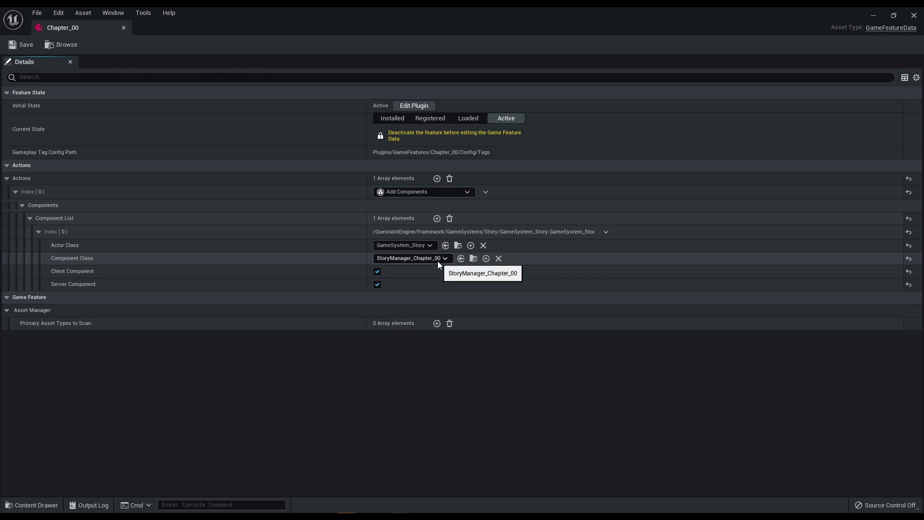
Open the StoryManager_Chapter_00 component class and the Chapter_00_MainQuest state machine set as its main story class
click(474, 258)
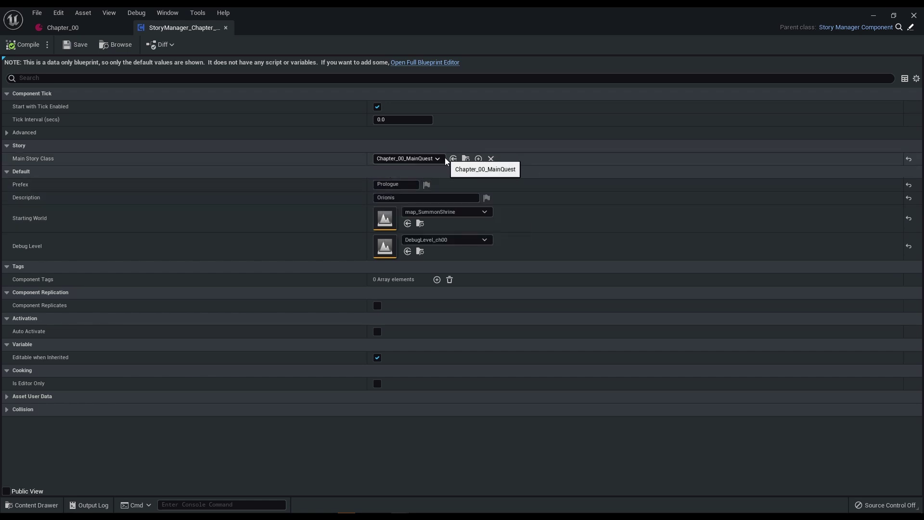
click(465, 160)
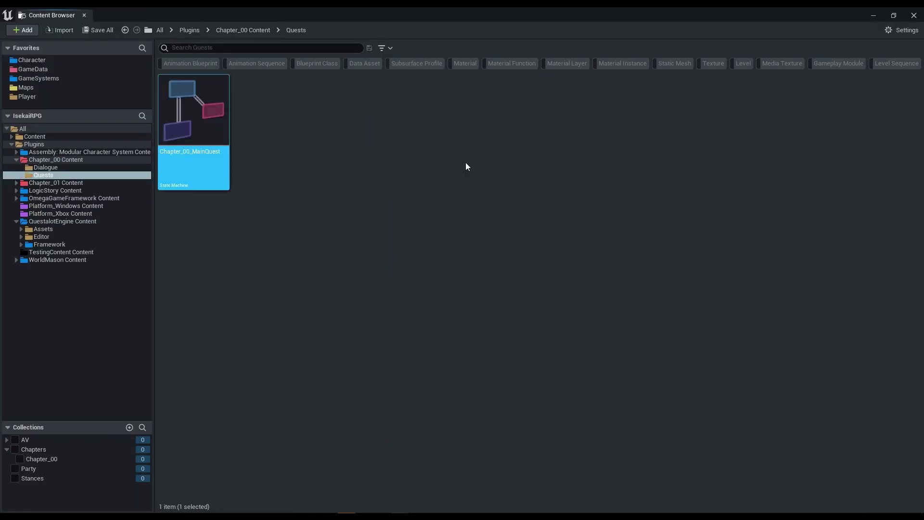
double_click(195, 139)
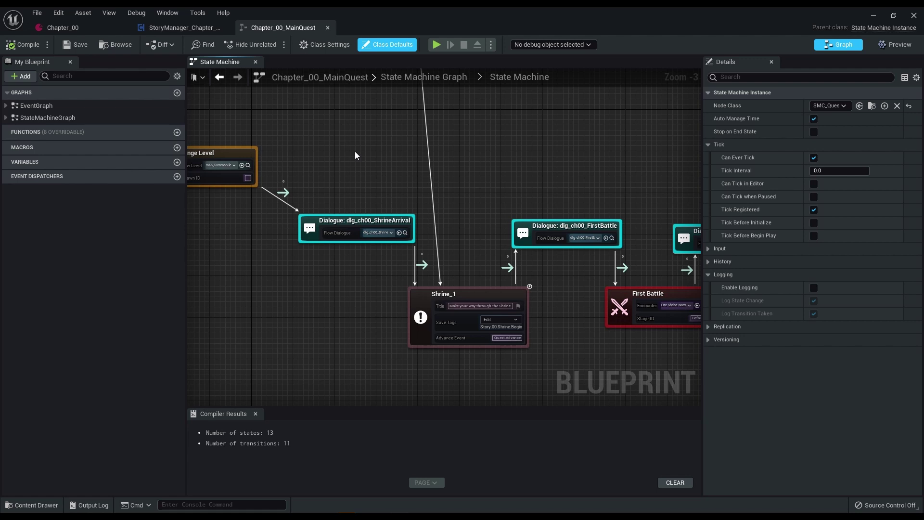
Connect the Entry node to the Title Card state in front of Change Level in the main quest state machine
right_drag(355, 151, 441, 279)
scroll(441, 279, down, 3)
scroll(466, 236, up, 3)
right_drag(477, 235, 512, 155)
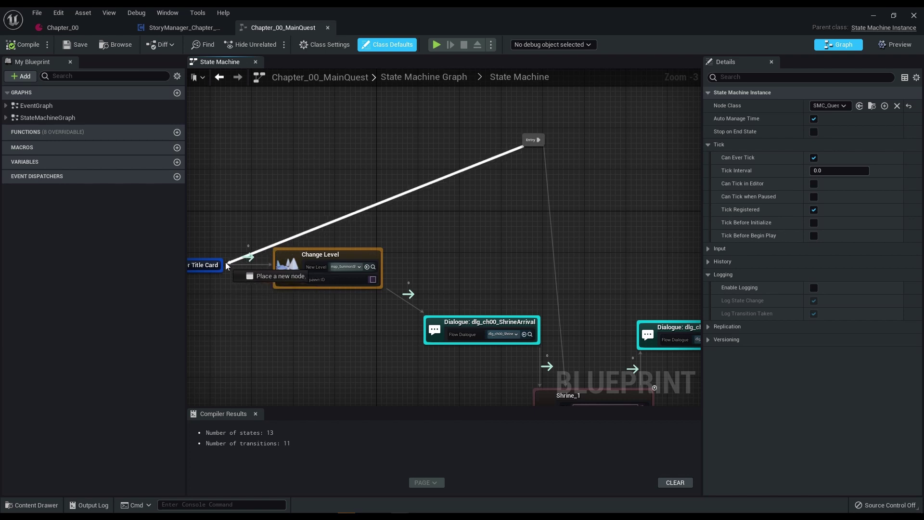
Follow the main quest flow through its dialogue, quest and battle states up to the 00-1 Boss encounter and beyond
right_drag(429, 221, 322, 130)
right_drag(552, 187, 97, 155)
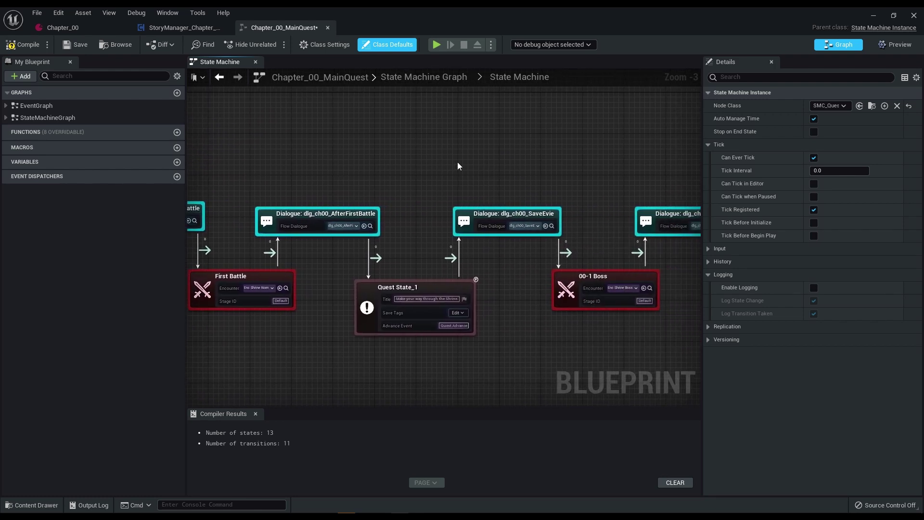
right_drag(457, 163, 199, 162)
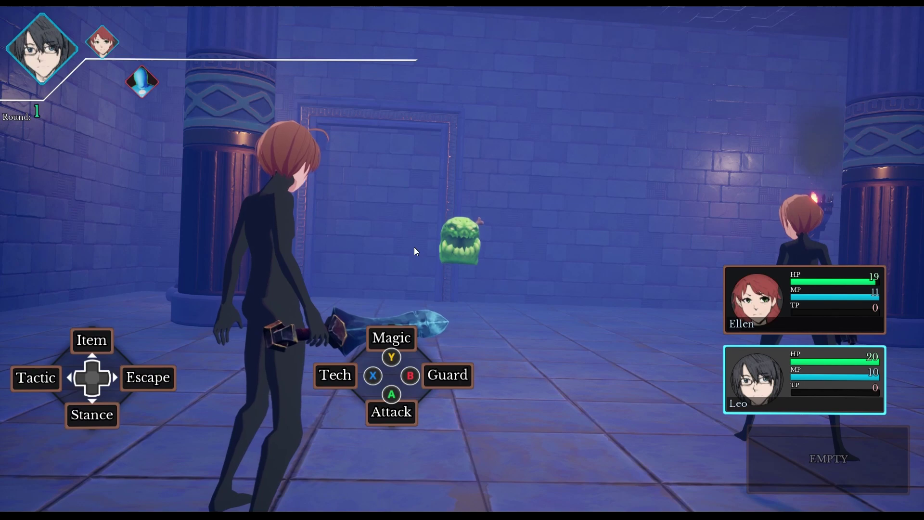
Playtest the Shrine of Departure level by running the character along the corridor and up the stairs to the chest
key(Return)
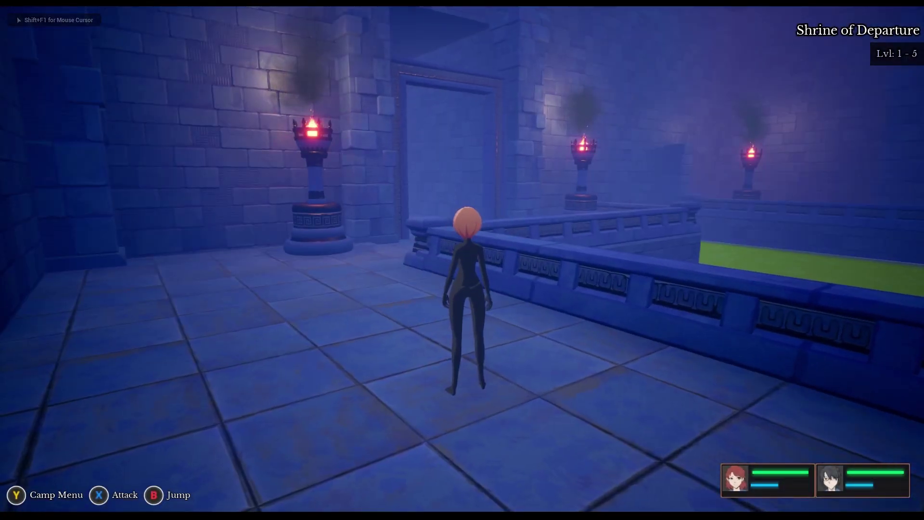
click(415, 247)
key(w)
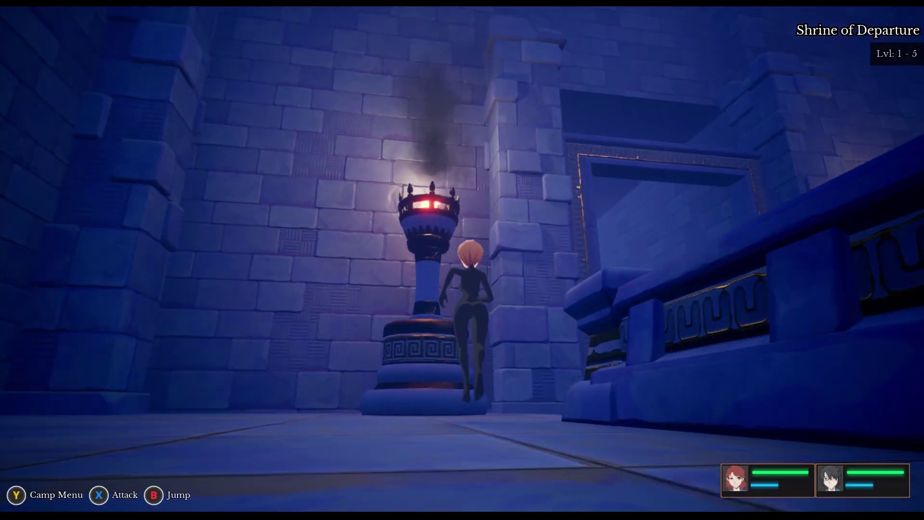
key(d)
key(w)
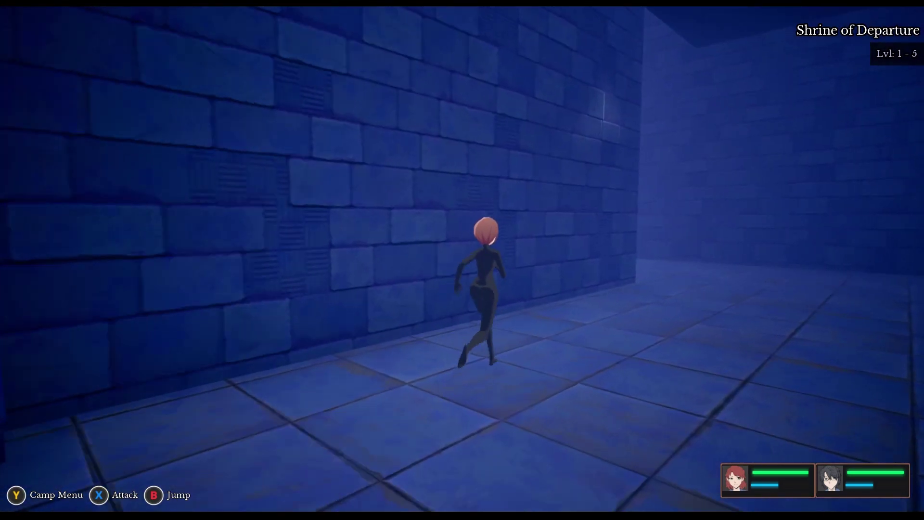
key(w)
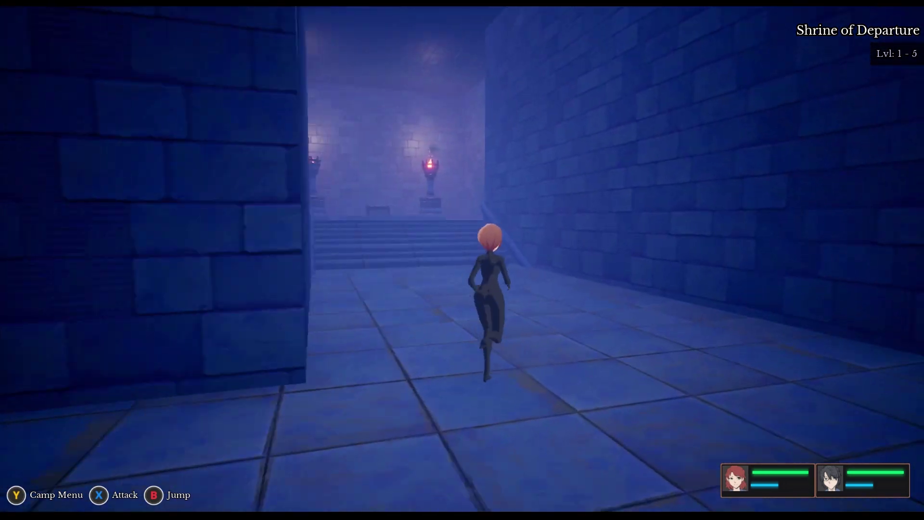
key(w)
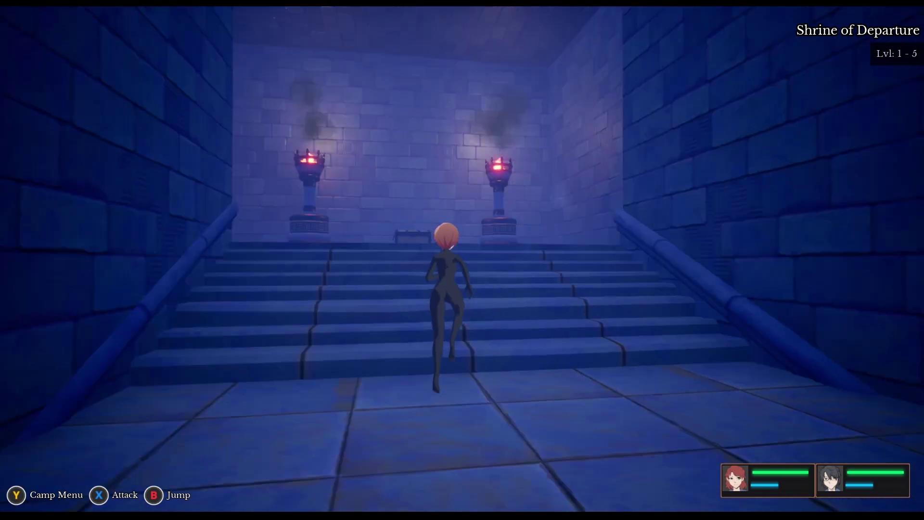
key(w)
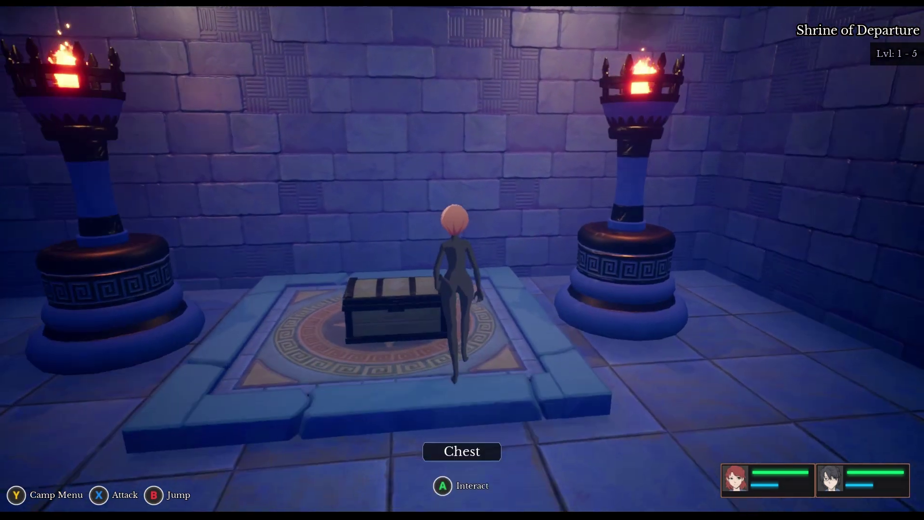
Open the chest between the two braziers and leave its loot untouched
key(e)
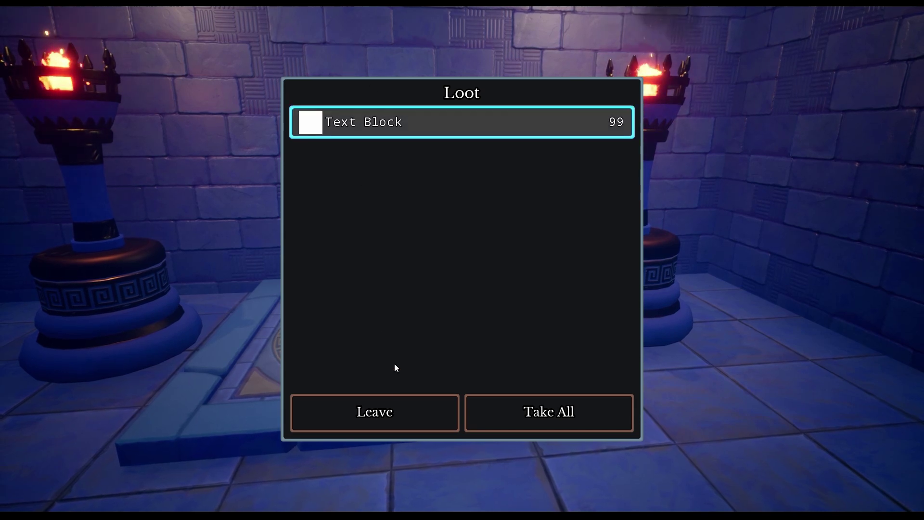
click(396, 402)
key(w)
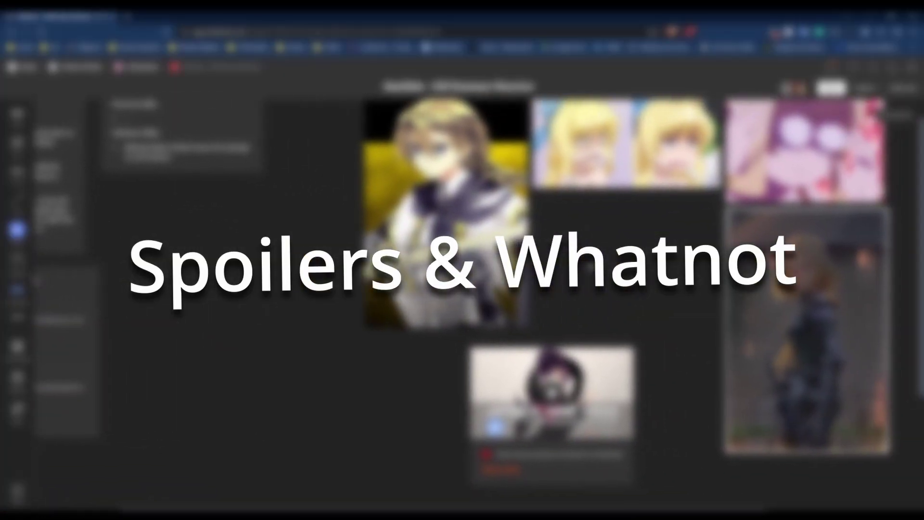
middle_drag(589, 265, 691, 288)
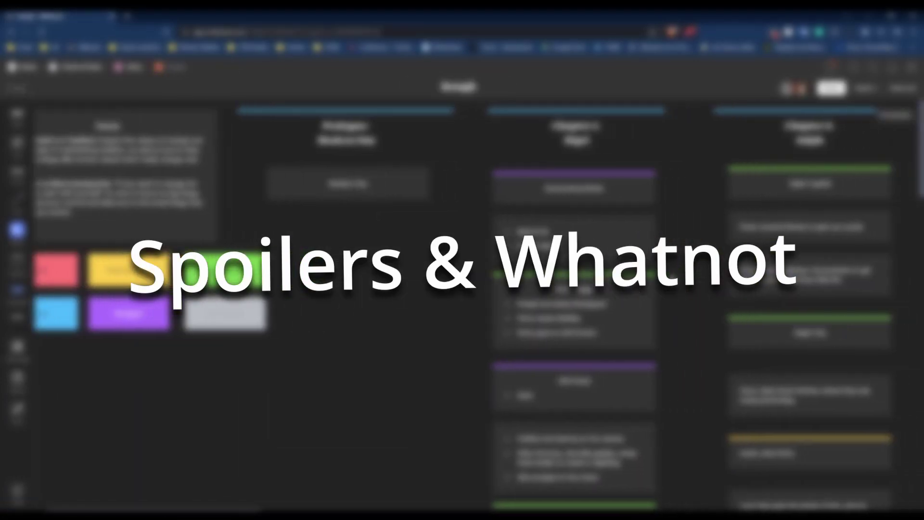
middle_drag(666, 292, 566, 301)
middle_drag(810, 297, 597, 309)
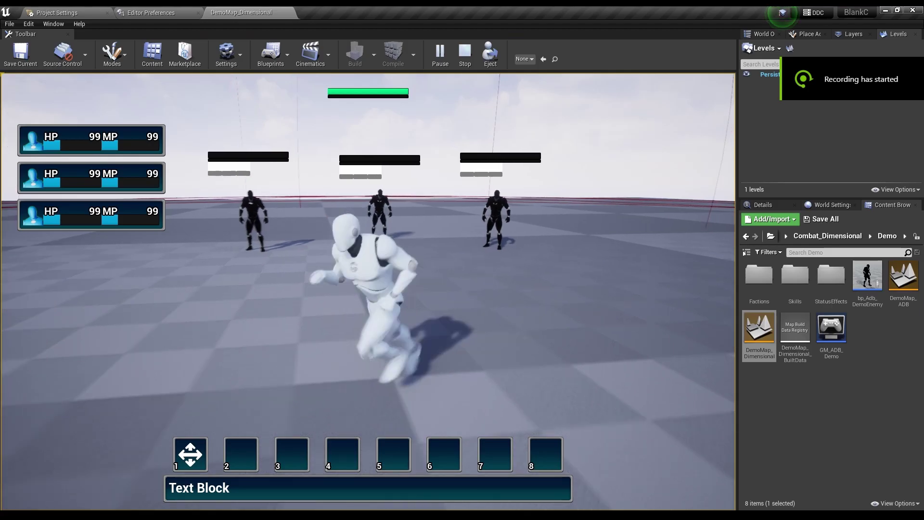
Playtest the DemoMap_Dimensional combat level and the overworld demo map around Origin Town by running the character through them
key(w)
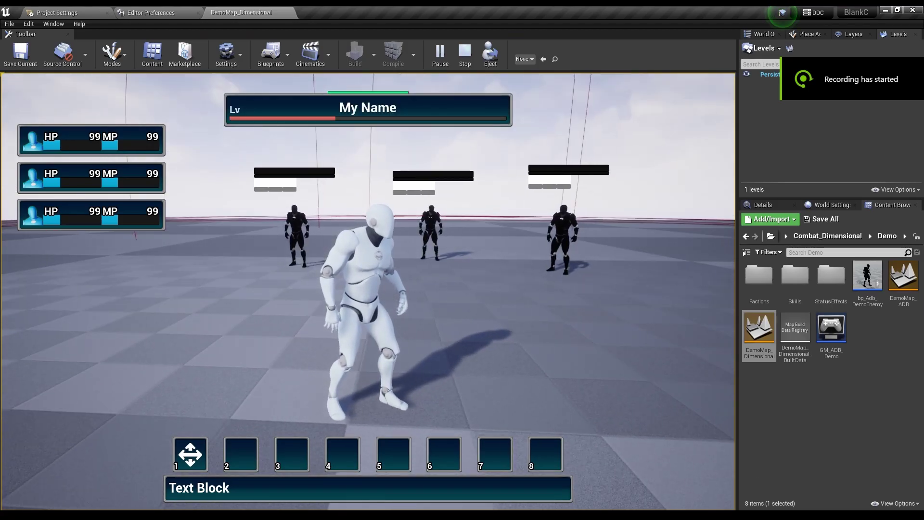
key(w)
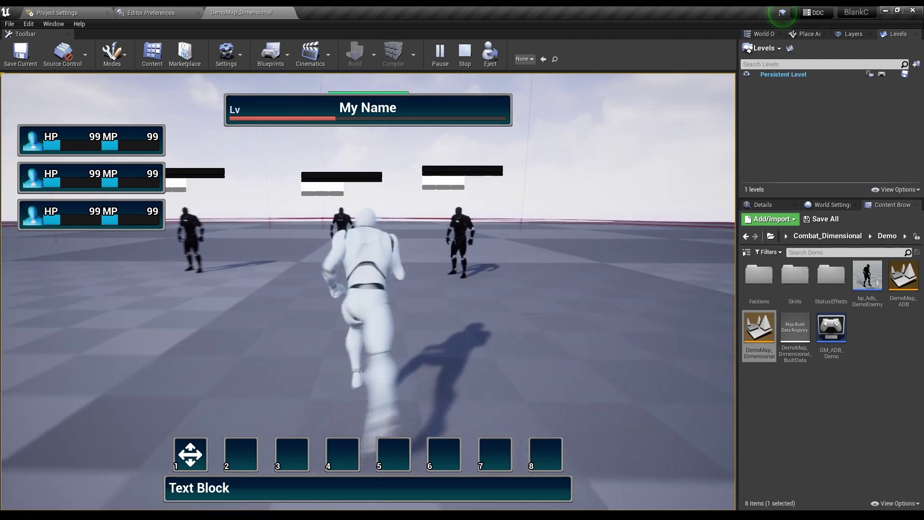
key(a)
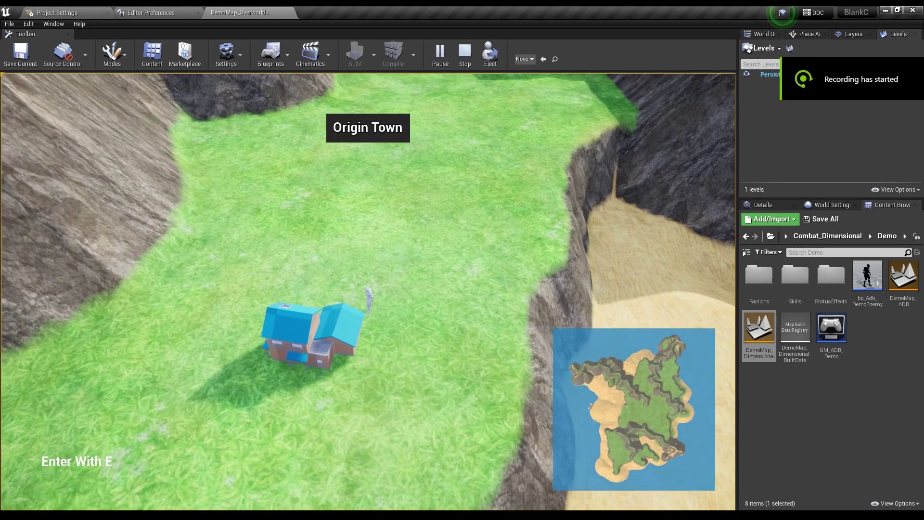
key(w)
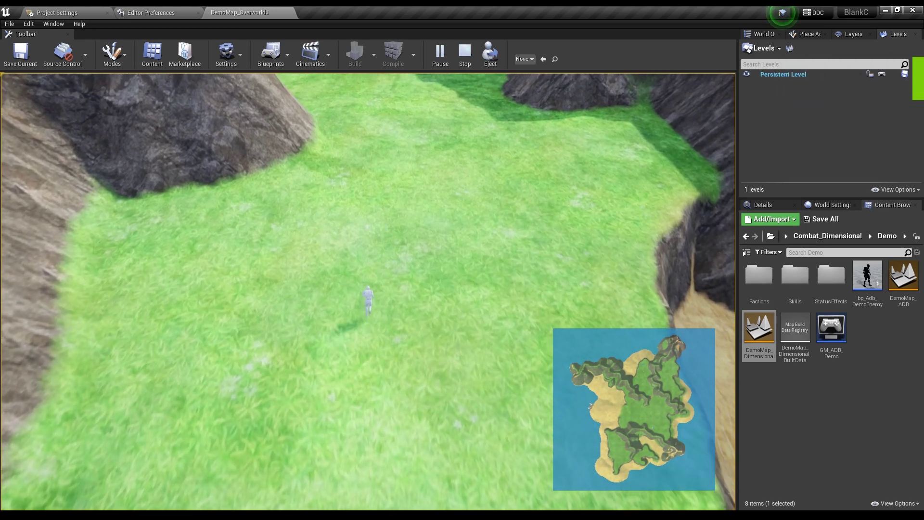
Playtest the overworld demo map by running the character along the white paths between the town nodes to the World 3 node
key(s)
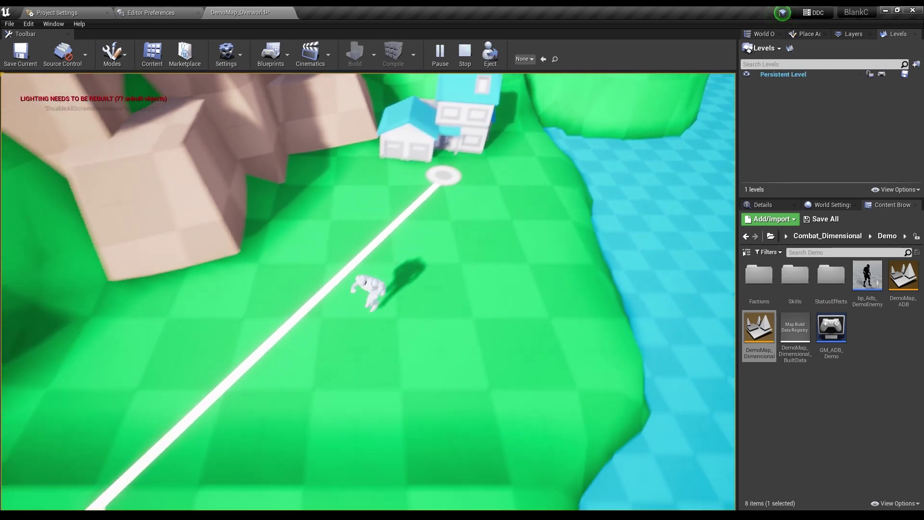
key(a)
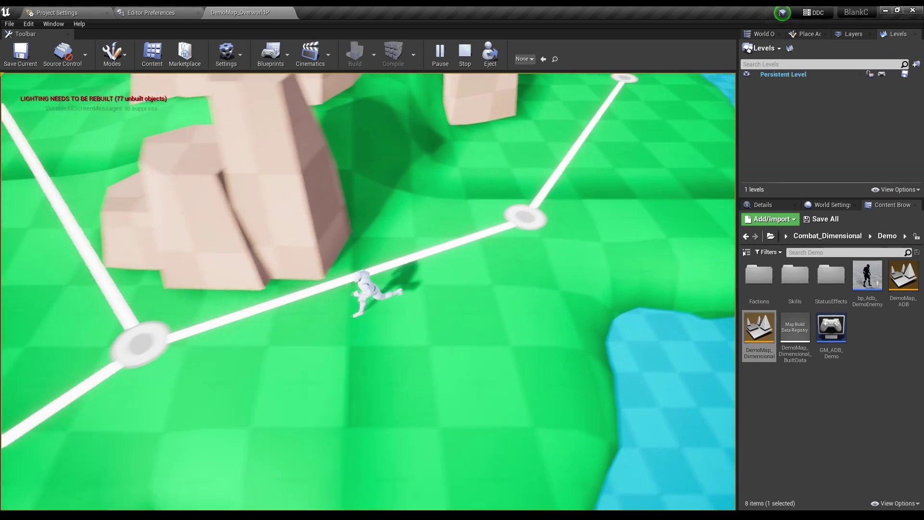
key(w)
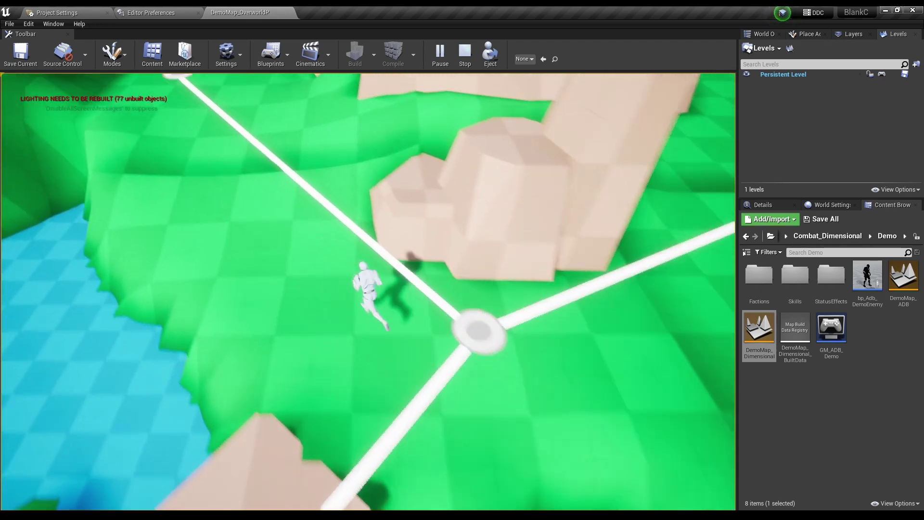
key(s)
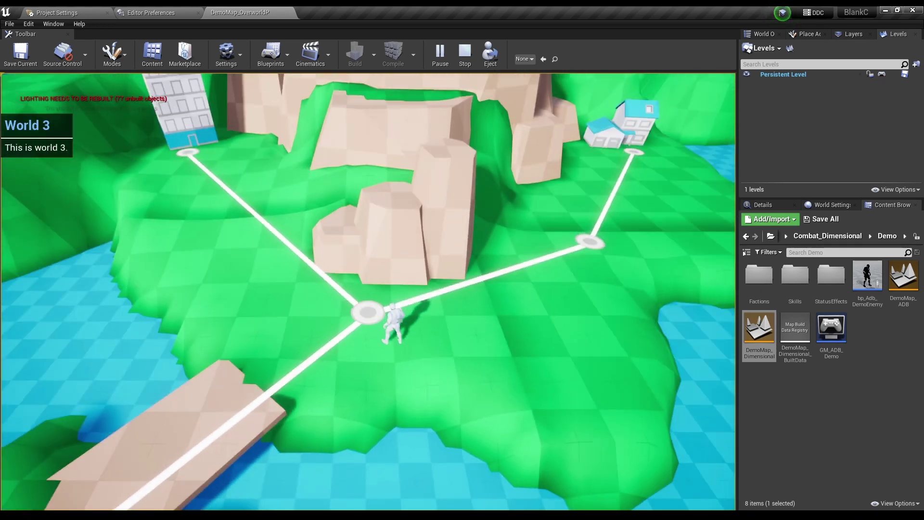
key(s)
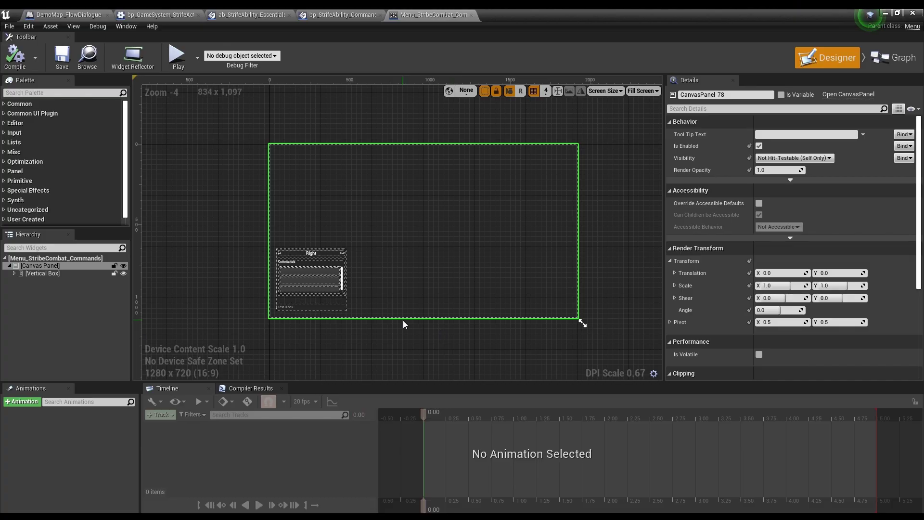
Examine the command list layout of the Menu_StribeCombat_Commands widget and switch to its graph
scroll(402, 320, up, 3)
scroll(339, 287, up, 3)
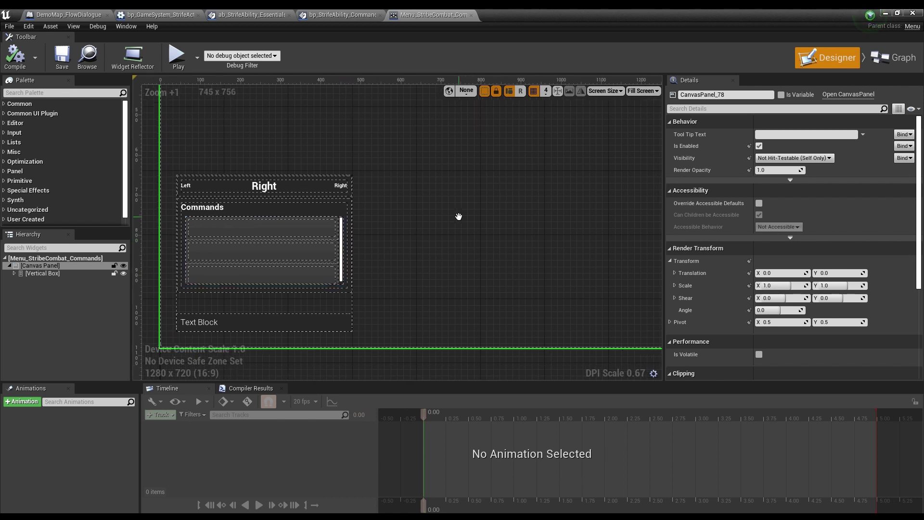
click(900, 57)
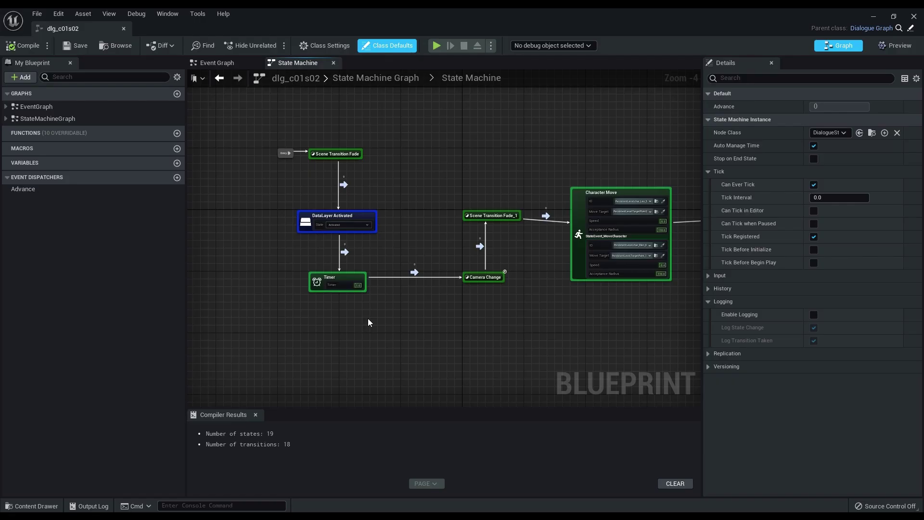
Open the state machine of dlg_c01s02 and examine its states from the first scene transition fade past the Character Move state
scroll(367, 318, up, 4)
scroll(474, 273, up, 1)
double_click(474, 272)
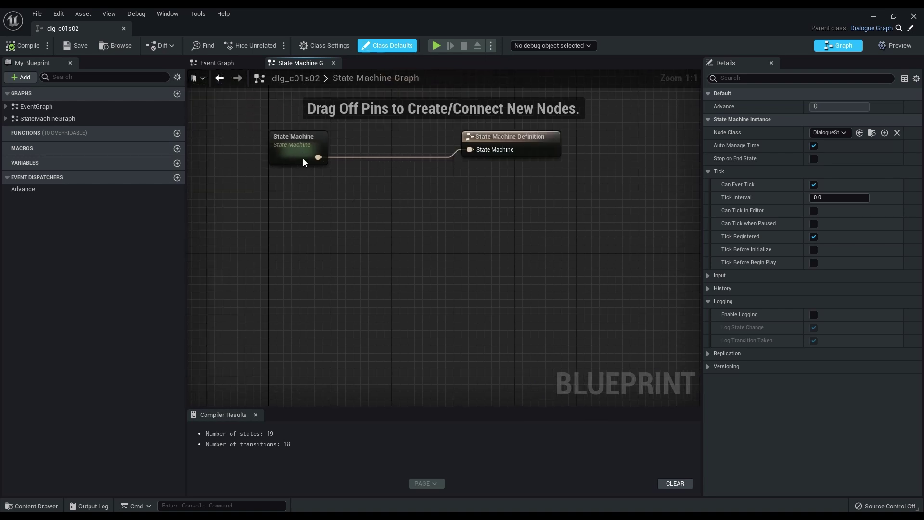
double_click(299, 156)
scroll(285, 308, up, 4)
right_drag(289, 292, 350, 193)
scroll(562, 171, down, 3)
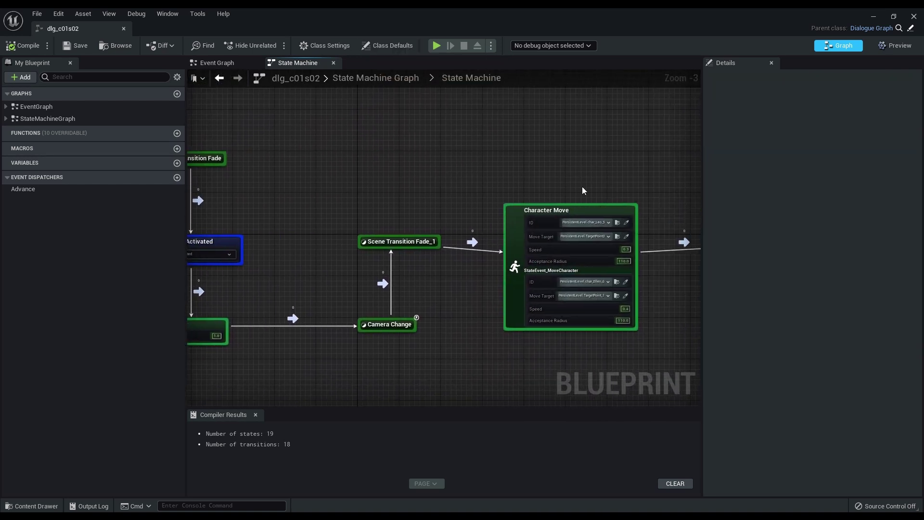
mouse_move(634, 187)
right_down()
mouse_move(445, 185)
mouse_move(617, 179)
mouse_move(443, 178)
right_up()
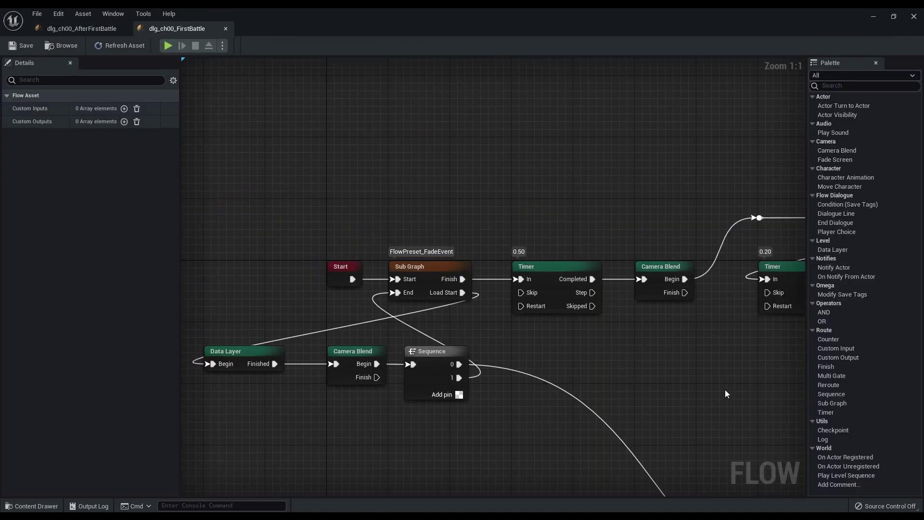
Follow the dlg_ch00_FirstBattle flow graph from its Start node onward and look over the dlg_ch00_MeetEvie graph
right_drag(726, 388, 270, 332)
right_drag(711, 342, 302, 347)
scroll(554, 355, down, 1)
right_drag(689, 362, 275, 395)
right_drag(540, 401, 412, 391)
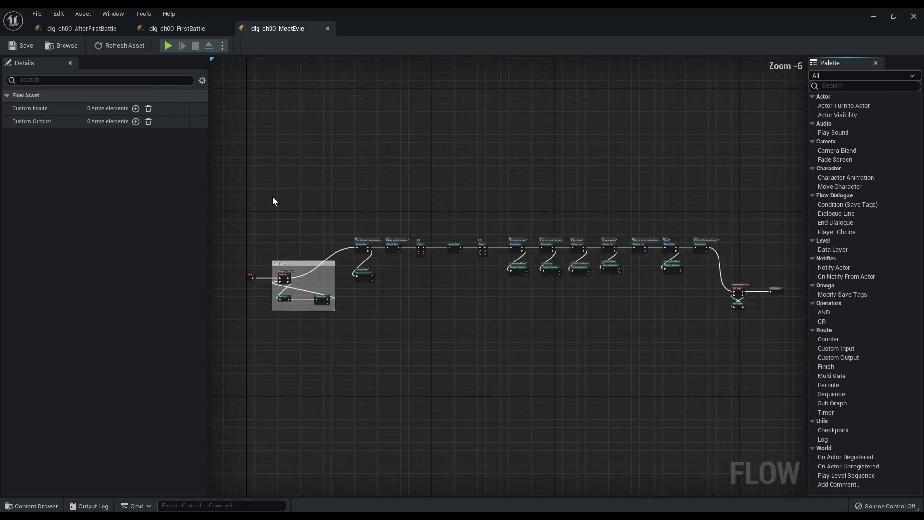
scroll(284, 209, up, 4)
right_drag(593, 282, 526, 269)
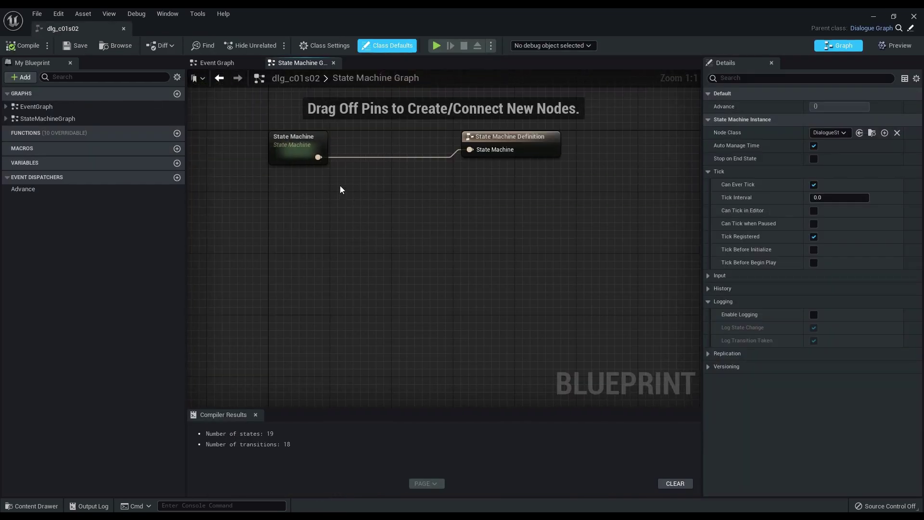
Reopen the dlg_c01s02 state machine and follow its states through the timers and level sequences to the Battle state
double_click(302, 158)
right_drag(303, 162, 515, 298)
scroll(407, 254, up, 10)
right_drag(284, 283, 405, 192)
scroll(556, 208, down, 3)
right_drag(594, 184, 405, 182)
right_drag(645, 182, 397, 168)
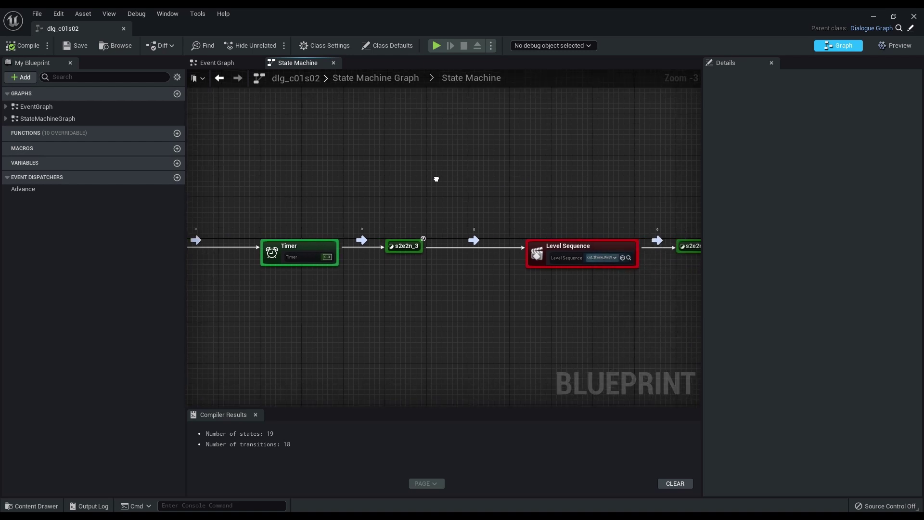
right_drag(430, 179, 368, 182)
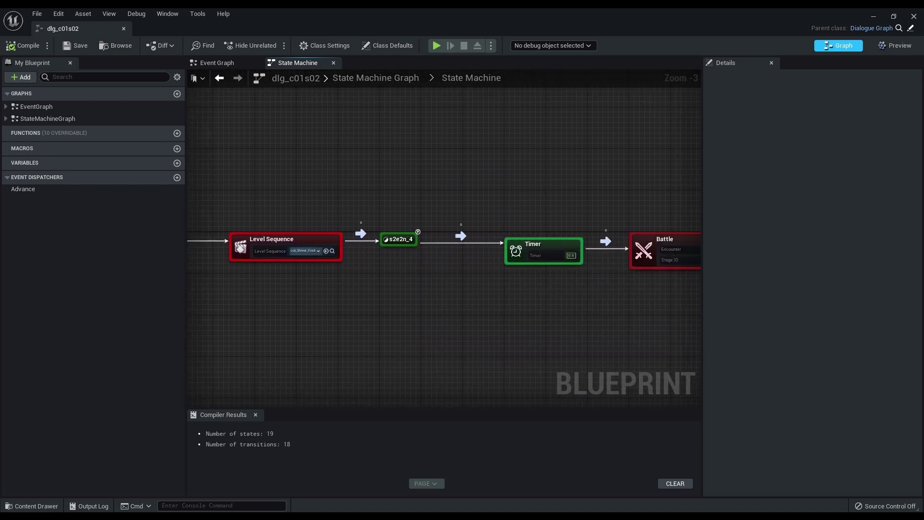
right_drag(574, 188, 95, 168)
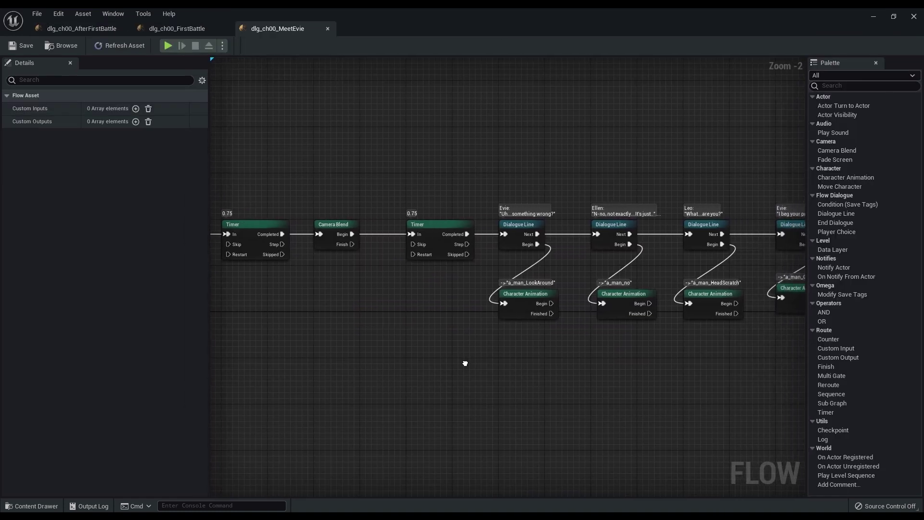
Inspect the "Drone!?!" dialogue line and its a_man_DontKnow1 animation node in dlg_ch00_MeetEvie, and examine the closing FadeEvent sub graph
right_drag(464, 363, 264, 342)
right_drag(535, 391, 474, 370)
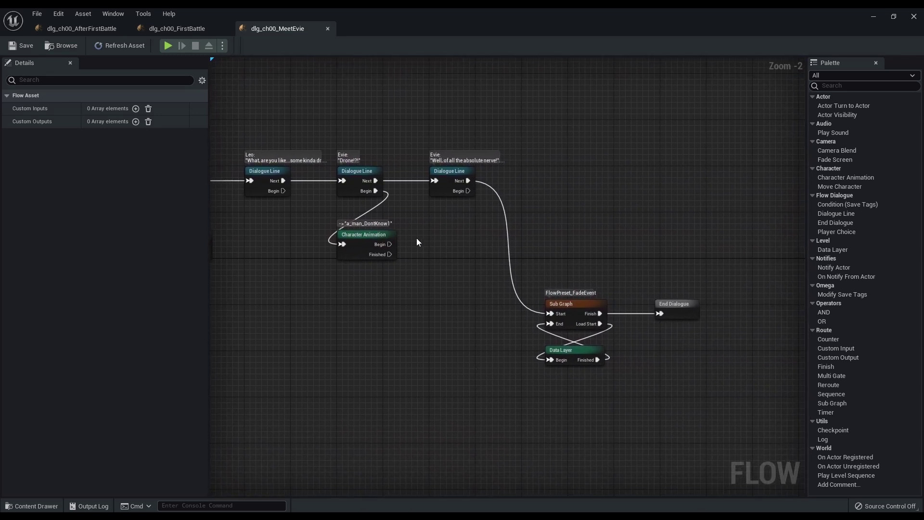
click(436, 166)
right_drag(436, 166, 669, 191)
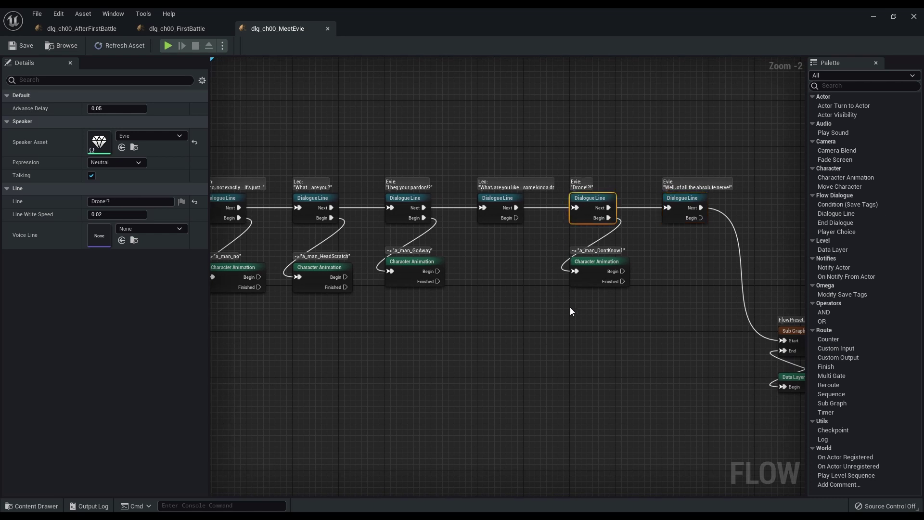
click(596, 270)
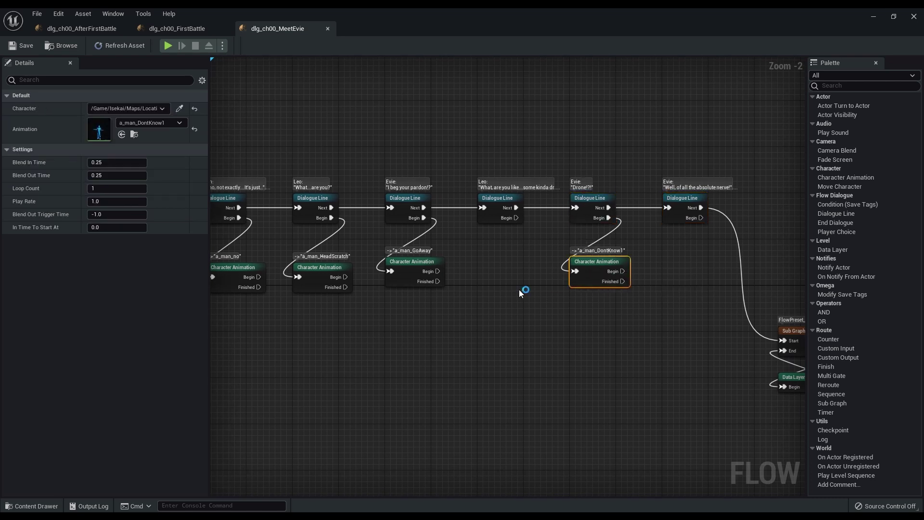
right_drag(739, 360, 539, 309)
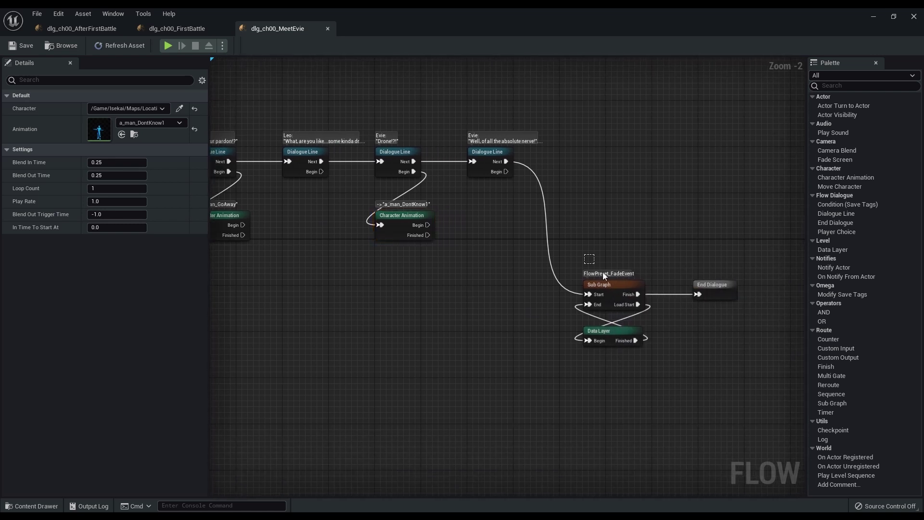
drag(617, 289, 622, 296)
Go back through the earlier nodes of the dlg_ch00_MeetEvie flow graph and inspect individual nodes there
right_drag(434, 309, 805, 379)
right_drag(398, 302, 455, 305)
right_drag(358, 270, 542, 257)
click(593, 204)
click(480, 214)
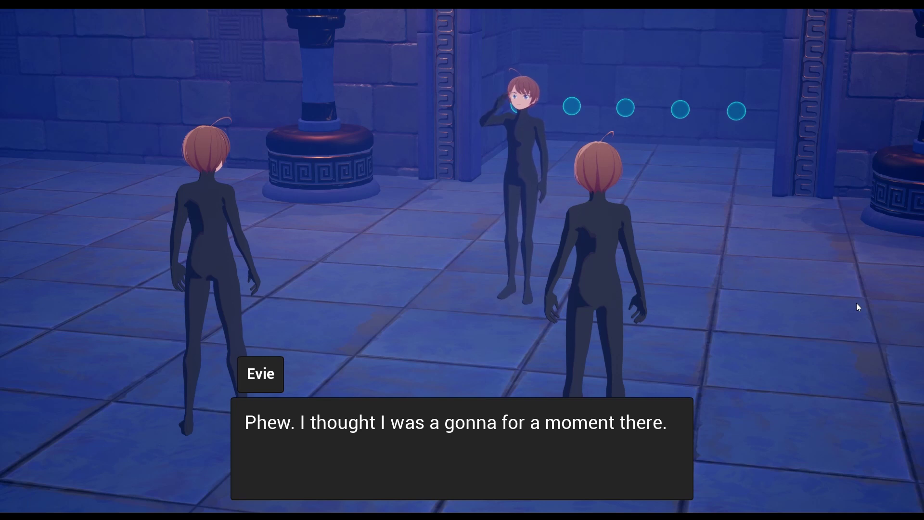
Play the Evie meeting cutscene, advancing its dialogue through the "What...are you?" line
click(856, 303)
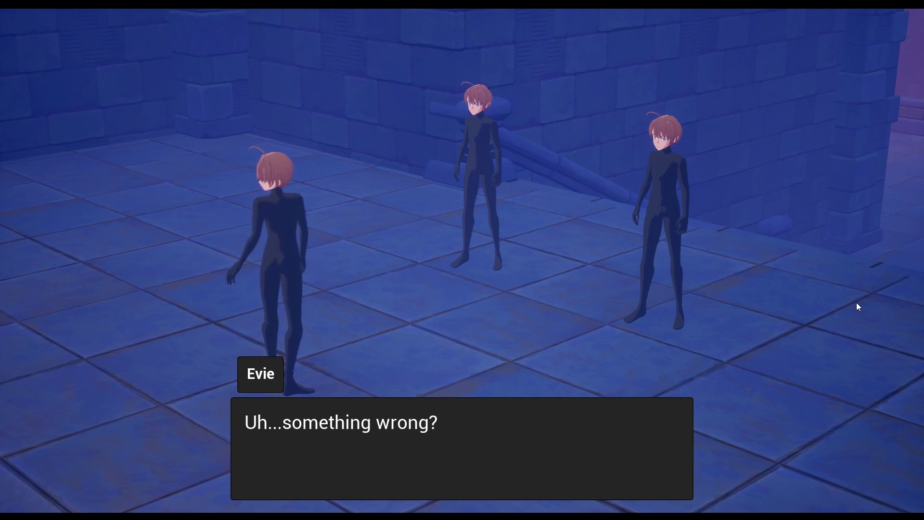
click(857, 306)
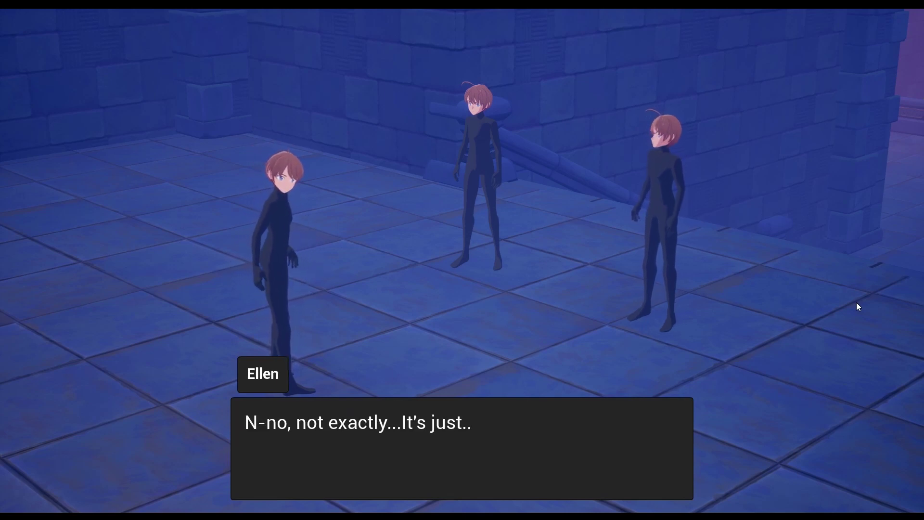
click(856, 306)
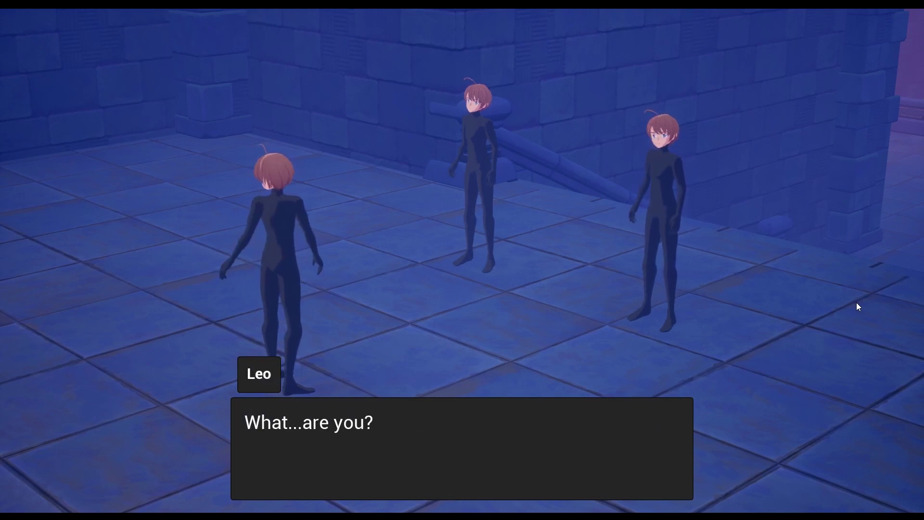
click(857, 303)
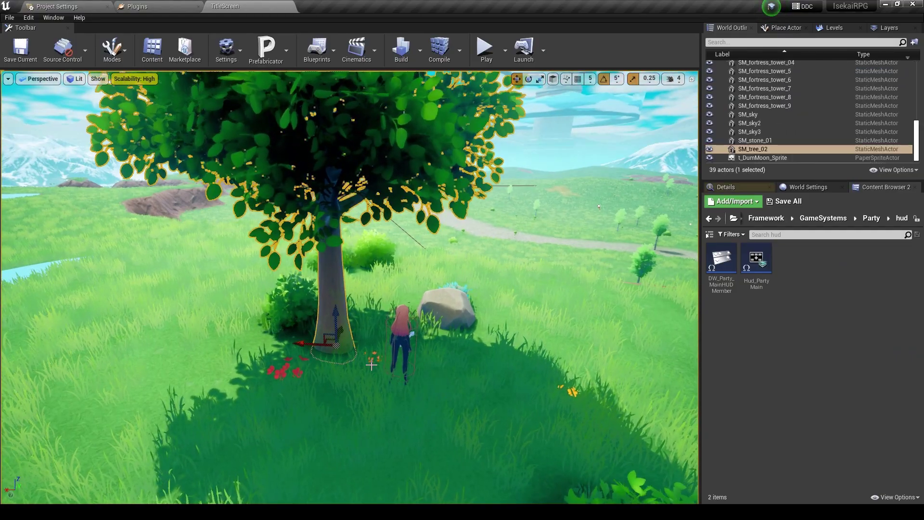
Try moving the SM_tree_02 tree along its red axis in the TitleScreen level and undo the move
drag(308, 344, 141, 336)
key(ctrl+z)
right_drag(528, 207, 568, 162)
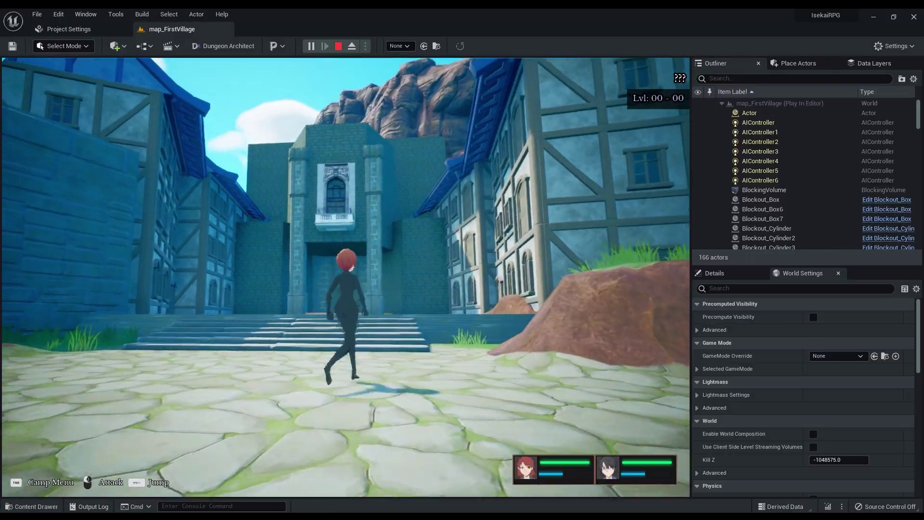
Playtest map_FirstVillage by running the character across the village square toward the doorway of the large timbered building
key(w)
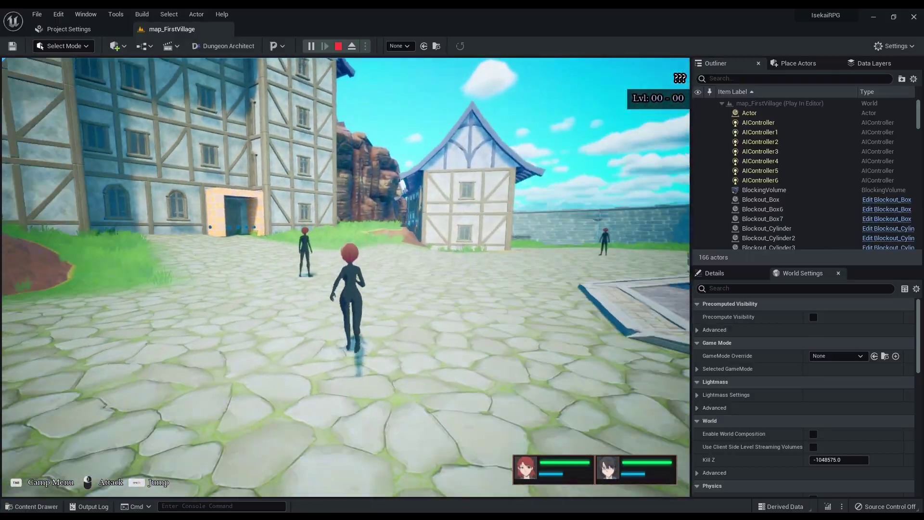
key(w)
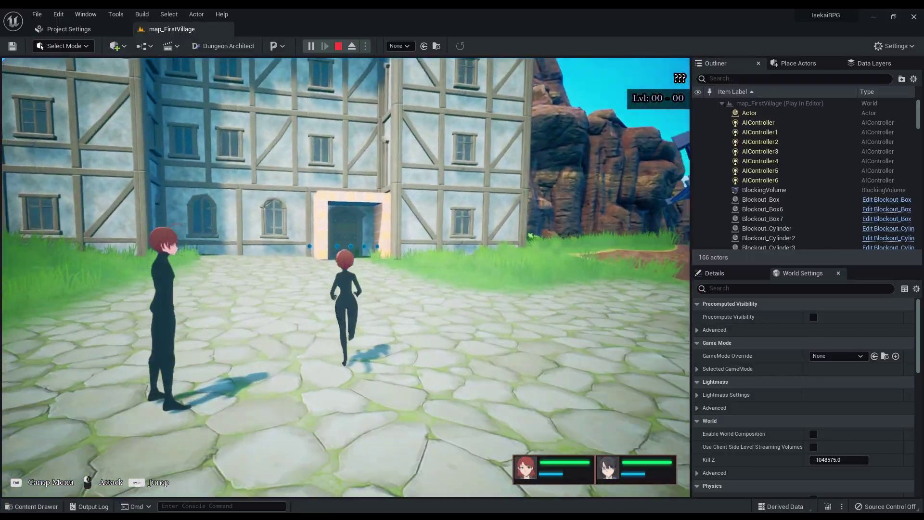
key(w)
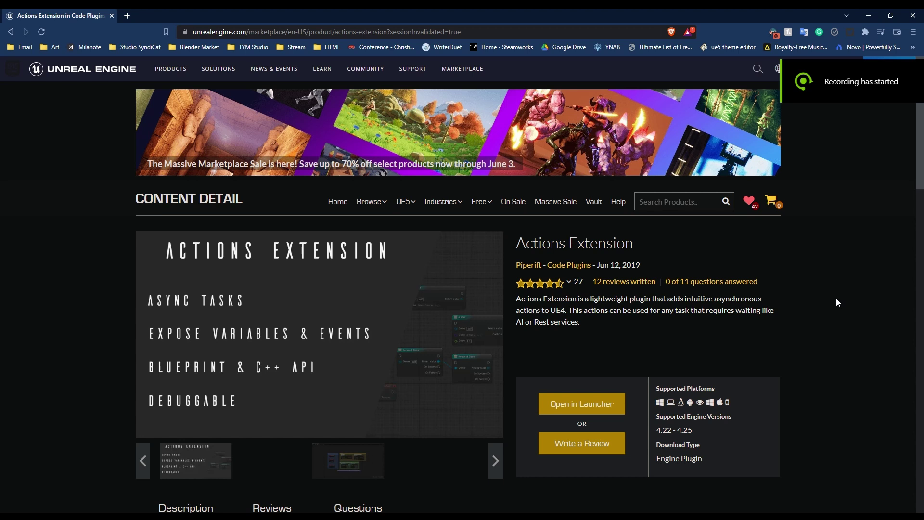
Read through the Actions Extension plugin's marketplace page and its GitHub repository down to the README in the web browser
scroll(834, 298, down, 2)
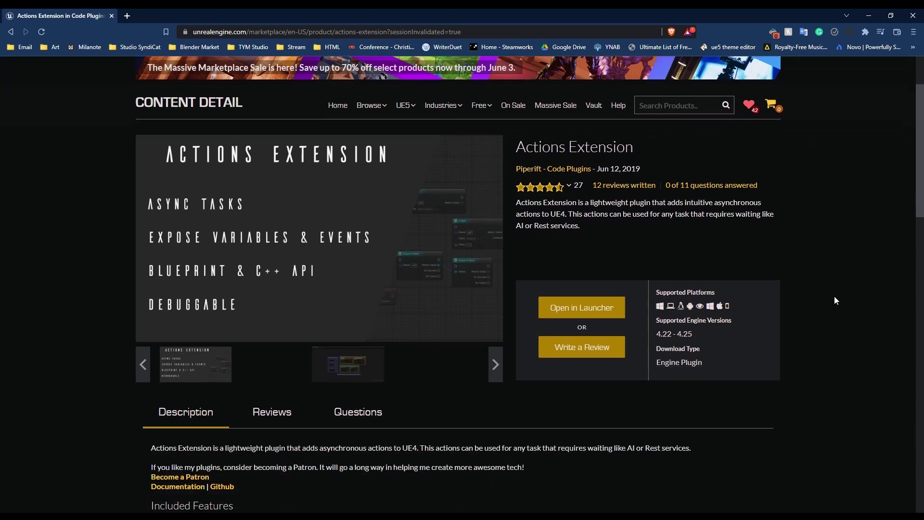
scroll(833, 296, down, 5)
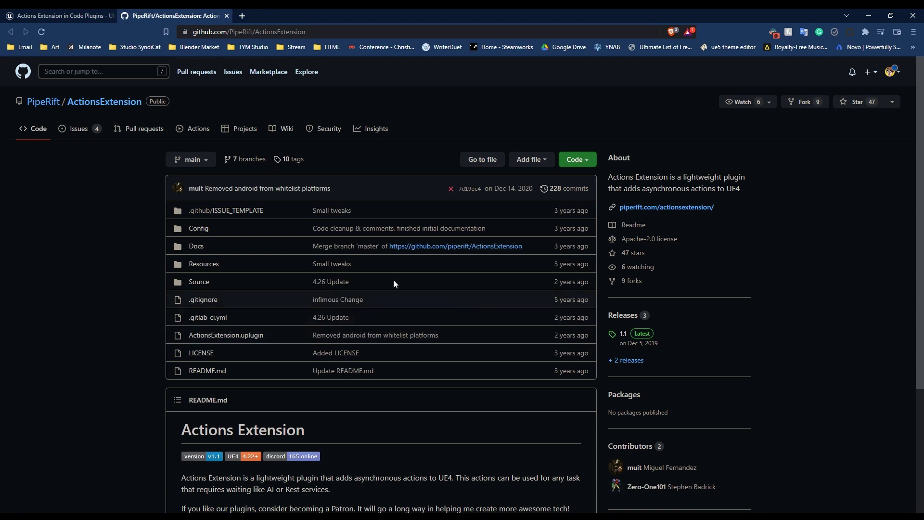
scroll(131, 271, down, 3)
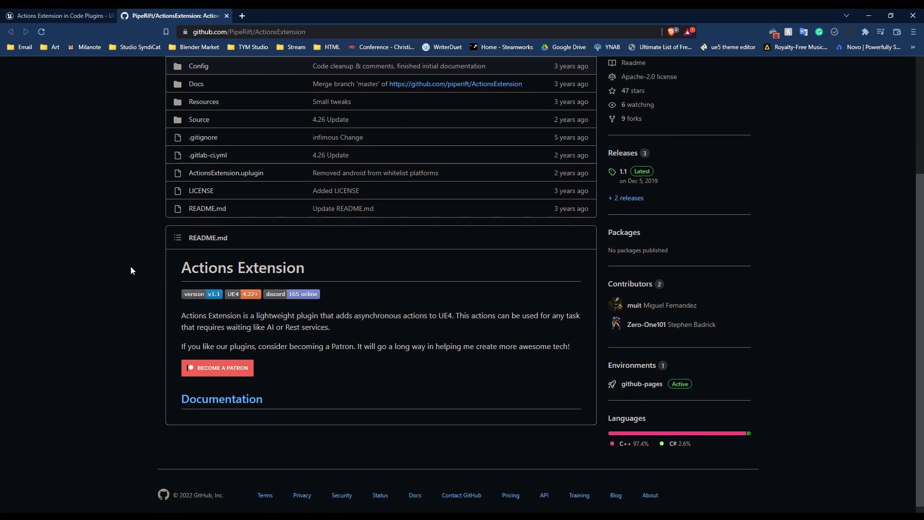
scroll(131, 271, up, 2)
scroll(131, 271, down, 3)
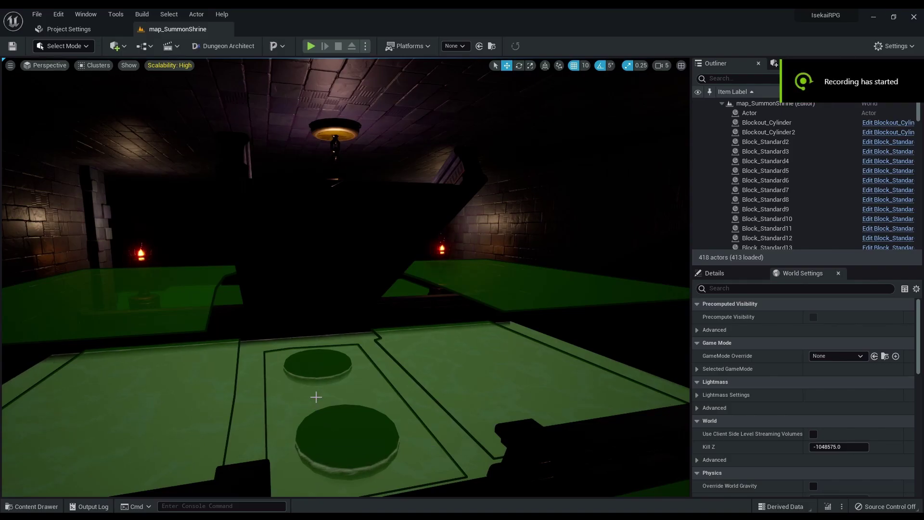
Switch to the GameSystem_ZoneManager blueprint and look through its open graphs, ending on the Set Zone Loaded macro
key(alt+Tab)
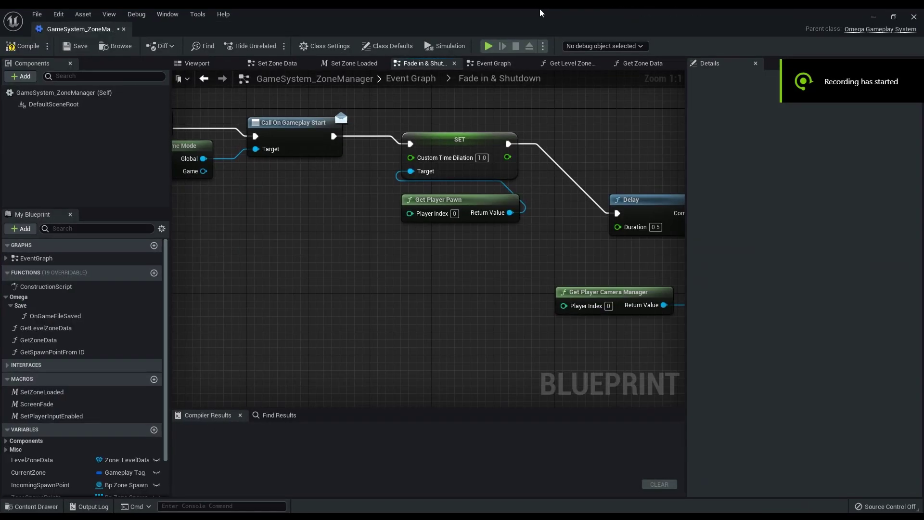
click(571, 63)
click(425, 63)
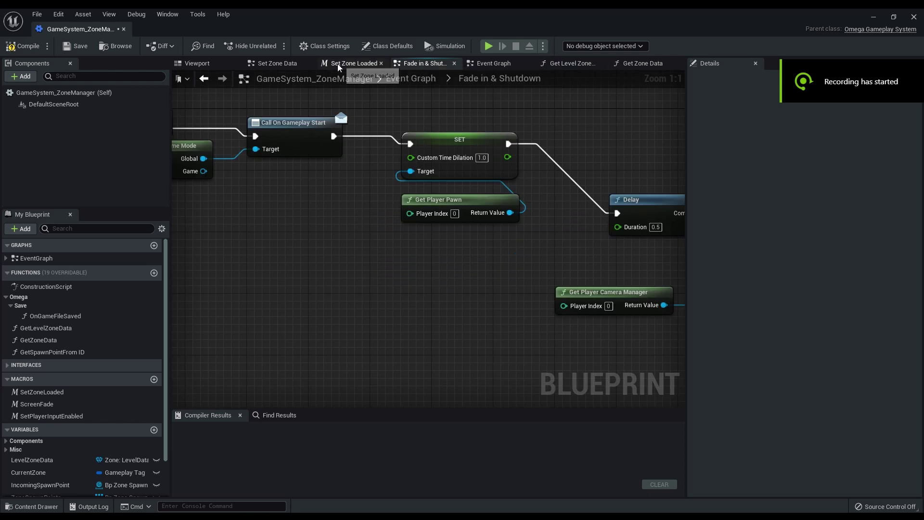
click(346, 63)
scroll(414, 195, down, 3)
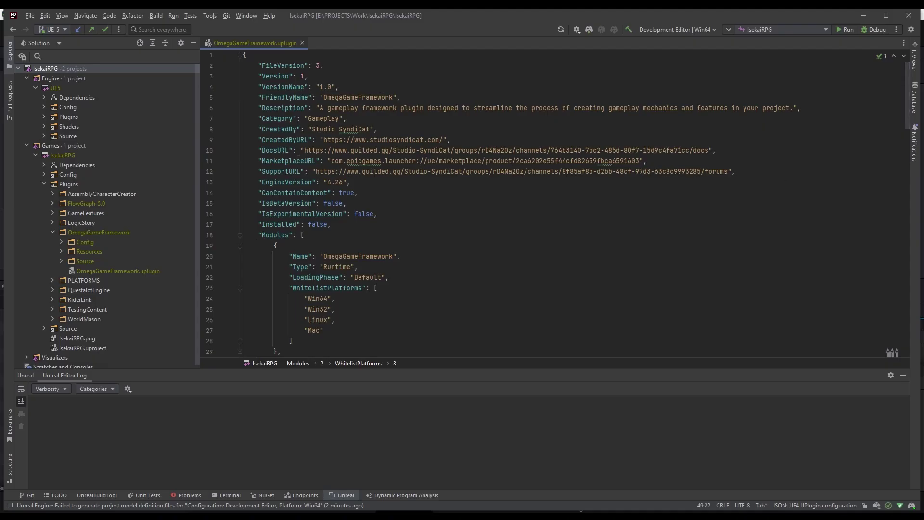
In OmegaGameFramework.uplugin, set the ActionsEditor module's Type to UncookedOnly and its LoadingPhase to PreDefault
scroll(298, 158, down, 10)
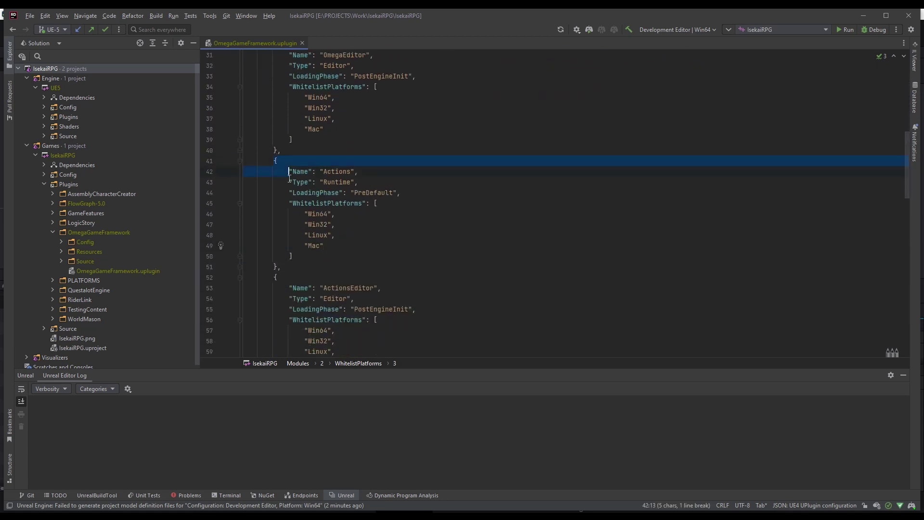
scroll(295, 144, down, 3)
drag(295, 185, 313, 284)
click(387, 245)
scroll(357, 241, up, 1)
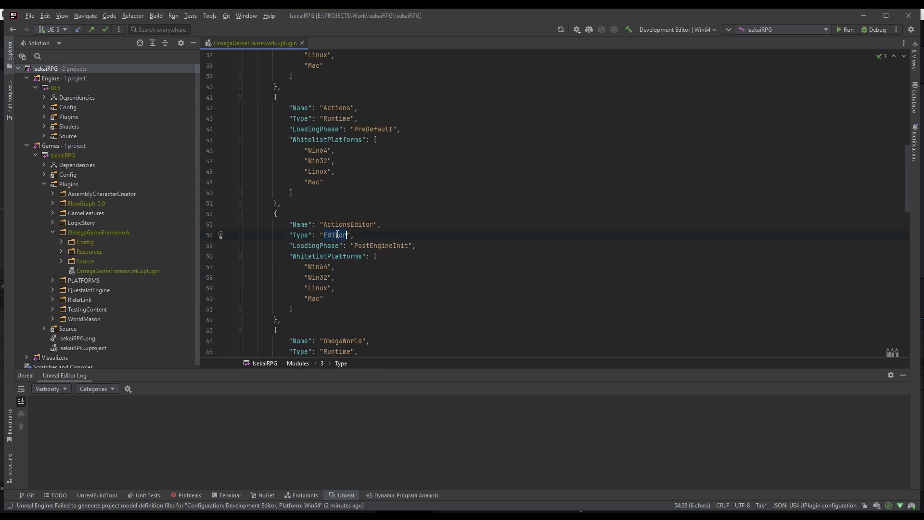
text(D)
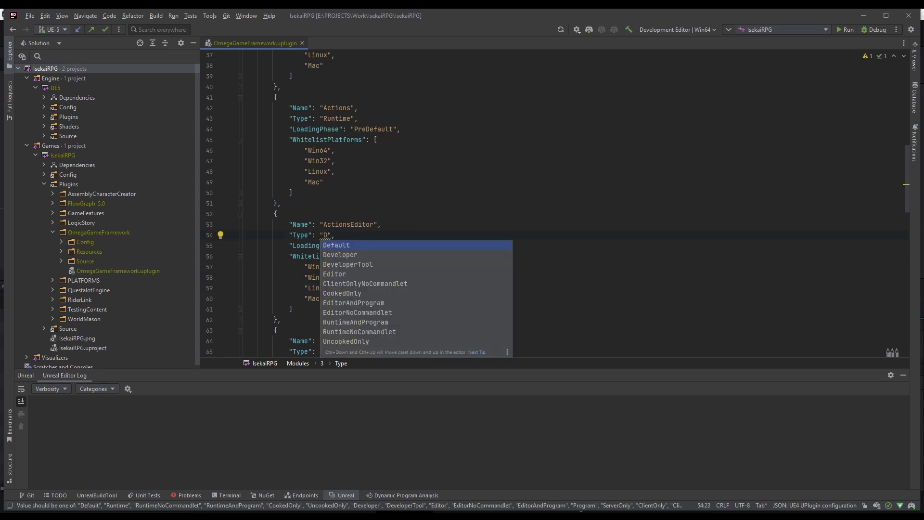
key(BackSpace)
text(P)
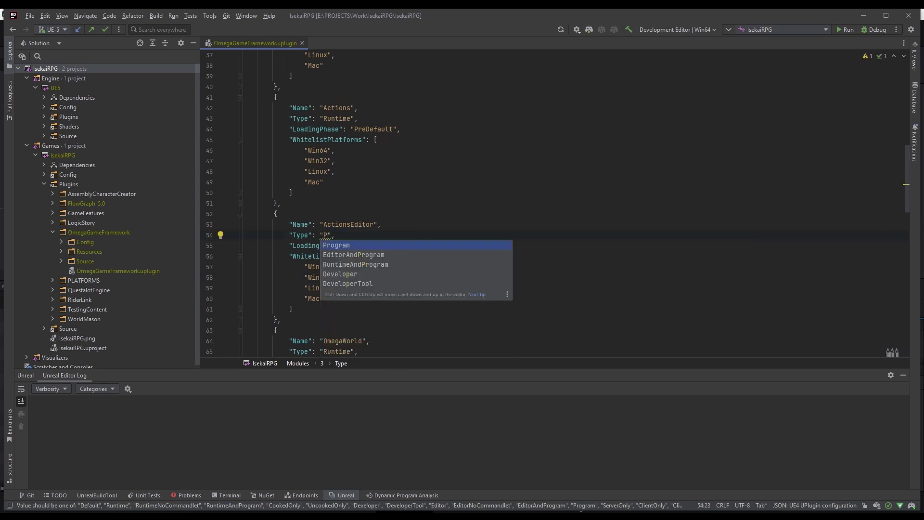
key(BackSpace)
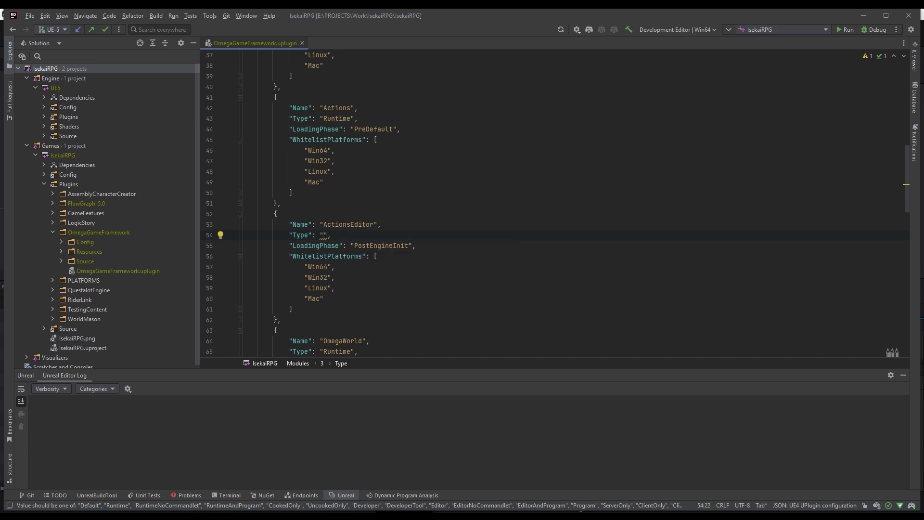
text(UncookedOnly)
key(Return)
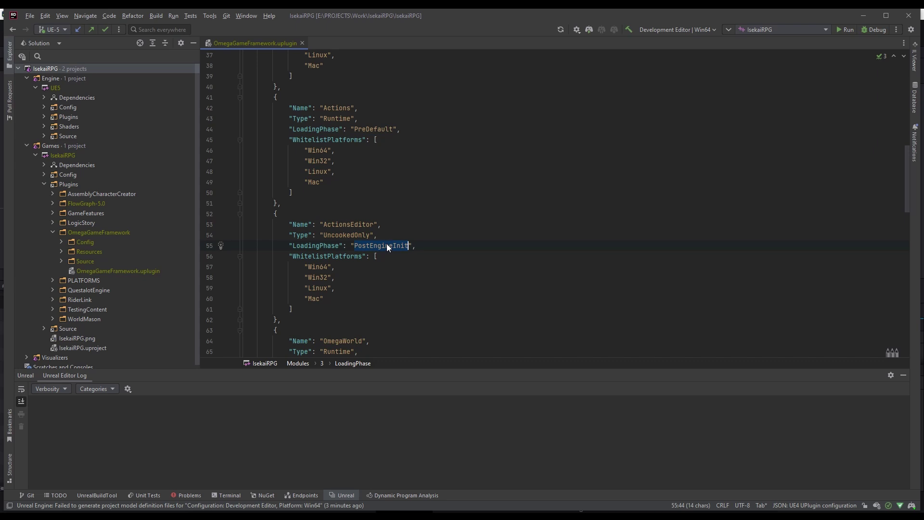
text(PreDefault)
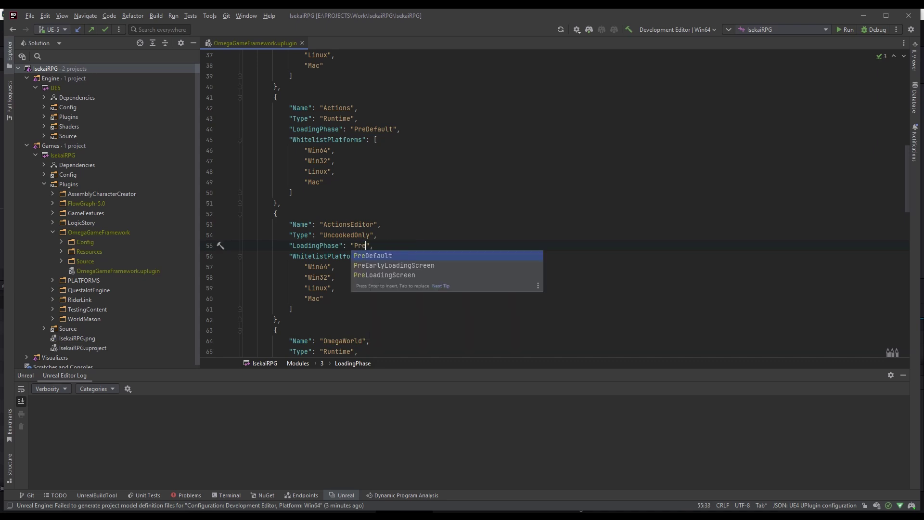
key(Return)
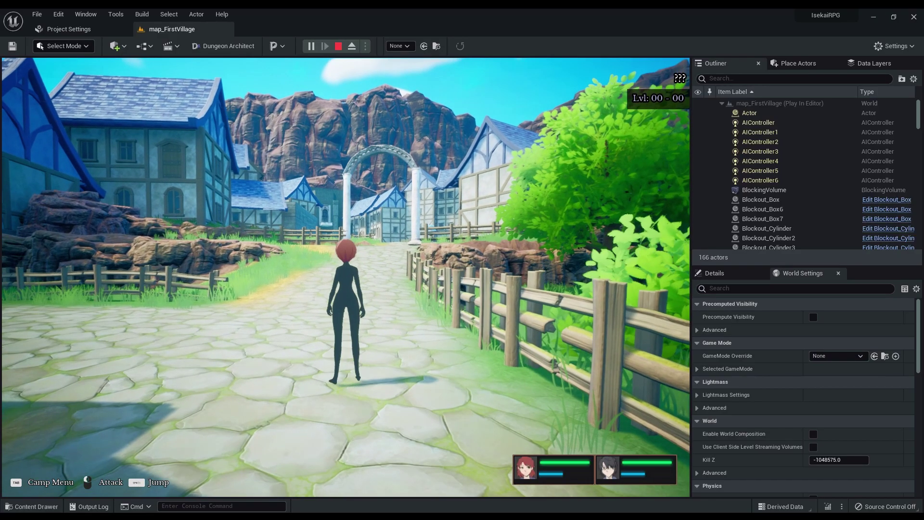
Playtest map_FirstVillage by running the character up the village path, around the fountain square and toward the wide stone steps
key(w)
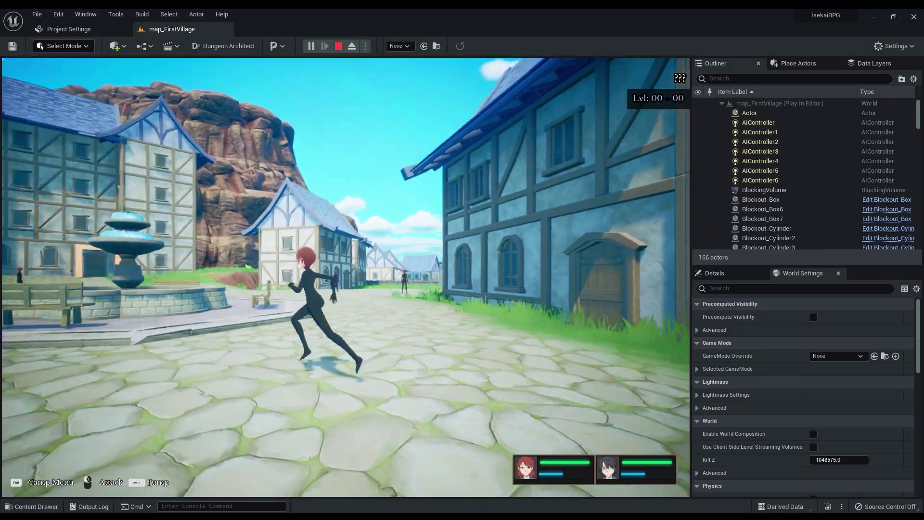
key(d)
key(w)
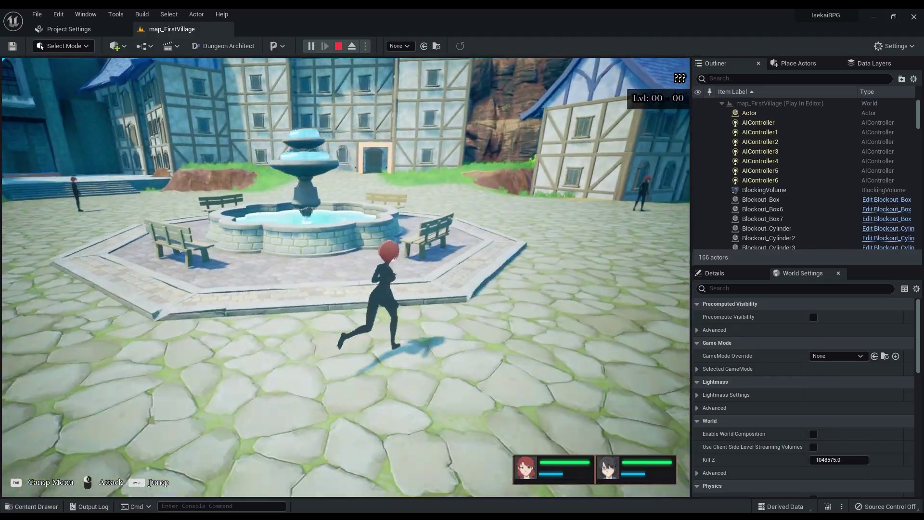
key(w)
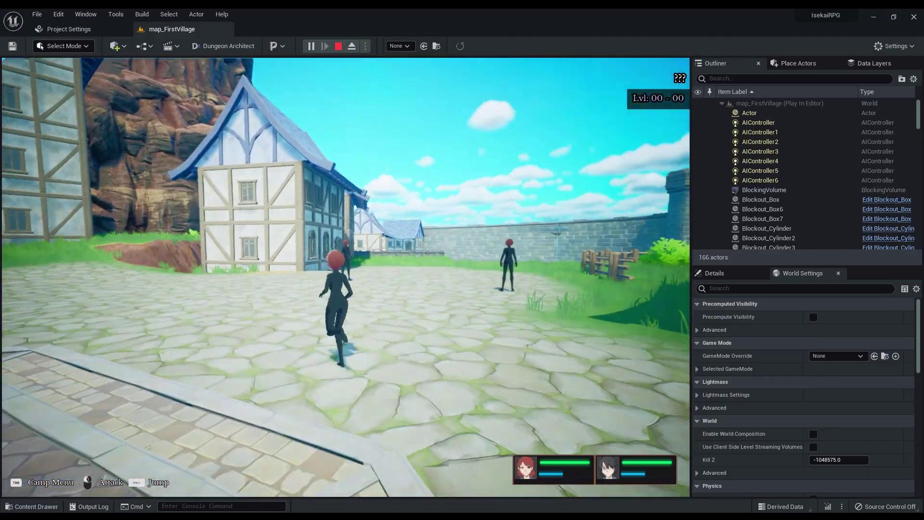
key(w)
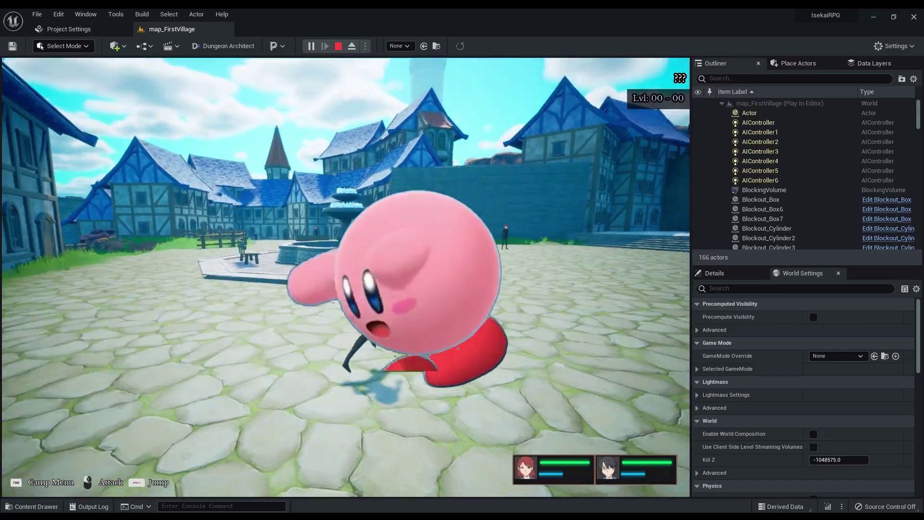
key(w)
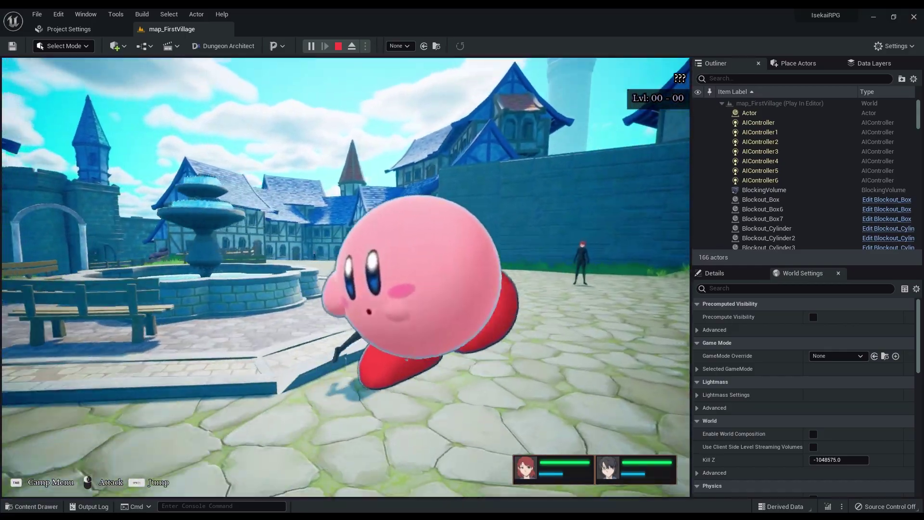
key(w)
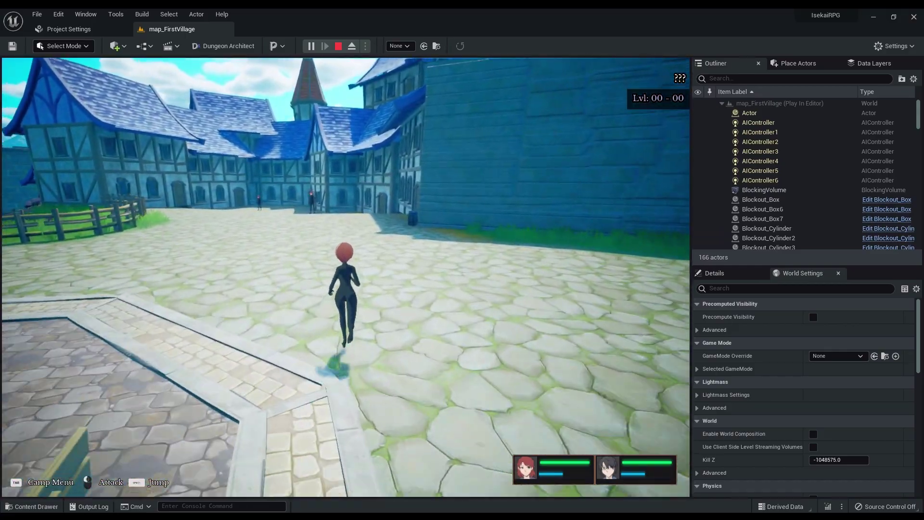
key(w)
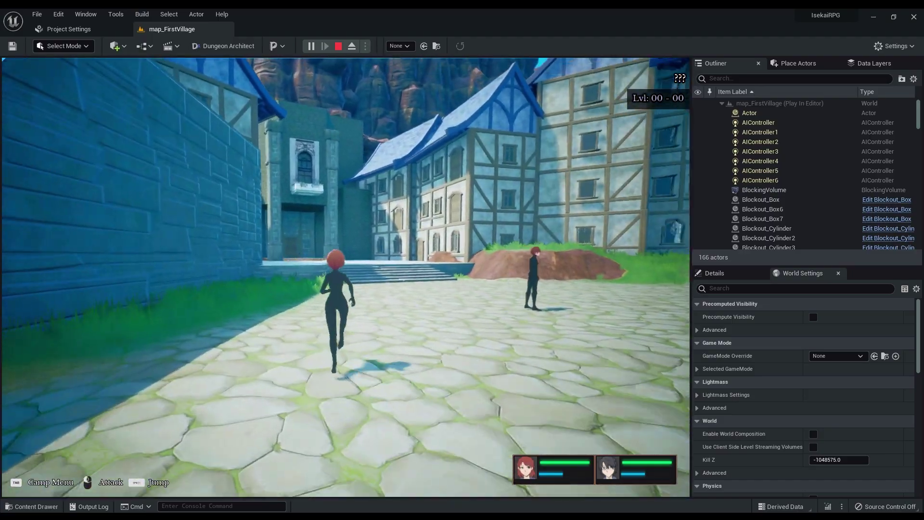
key(w)
key(d)
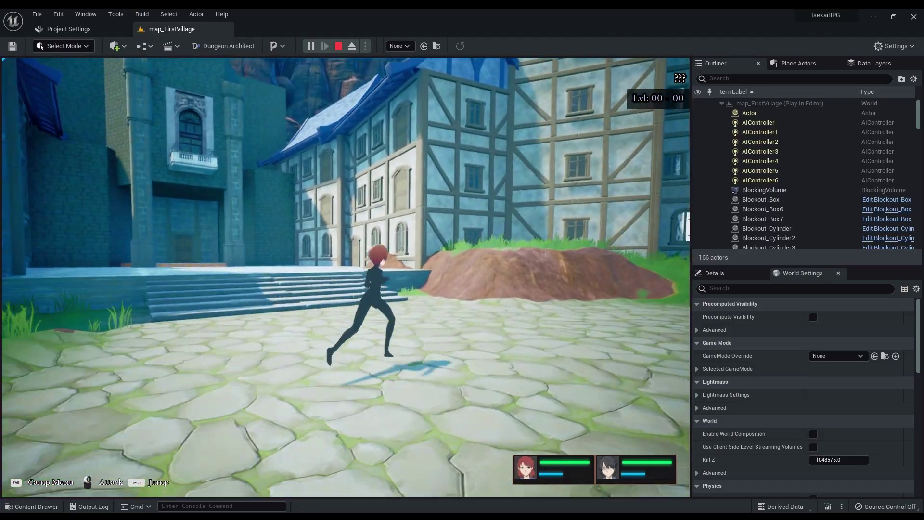
key(w)
Open Cooking from the in-game Camp Menu and preview the second Pizza, Burger and Curry recipes
key(Tab)
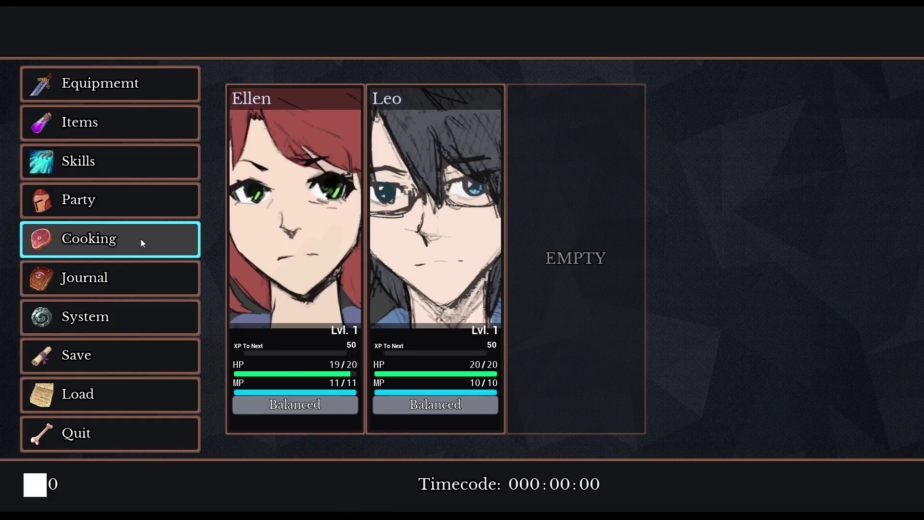
click(141, 239)
click(132, 169)
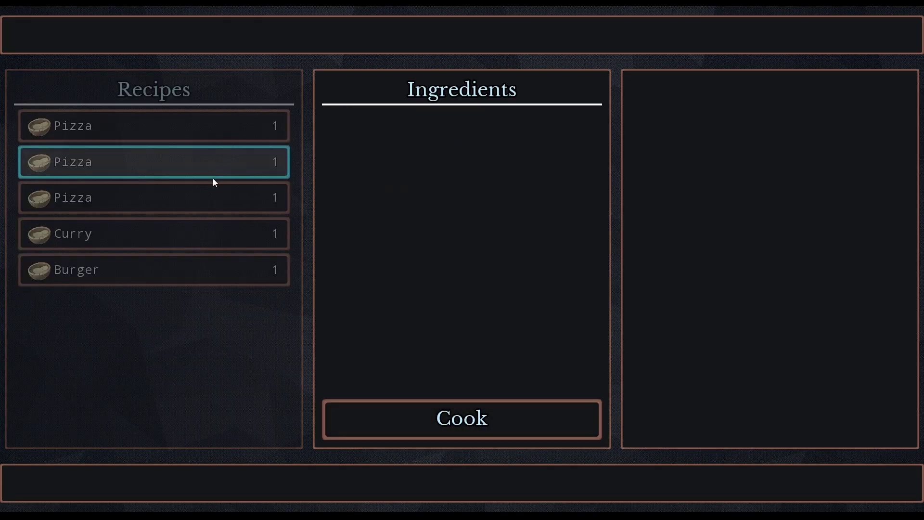
key(Escape)
click(215, 260)
key(Escape)
click(214, 235)
key(Escape)
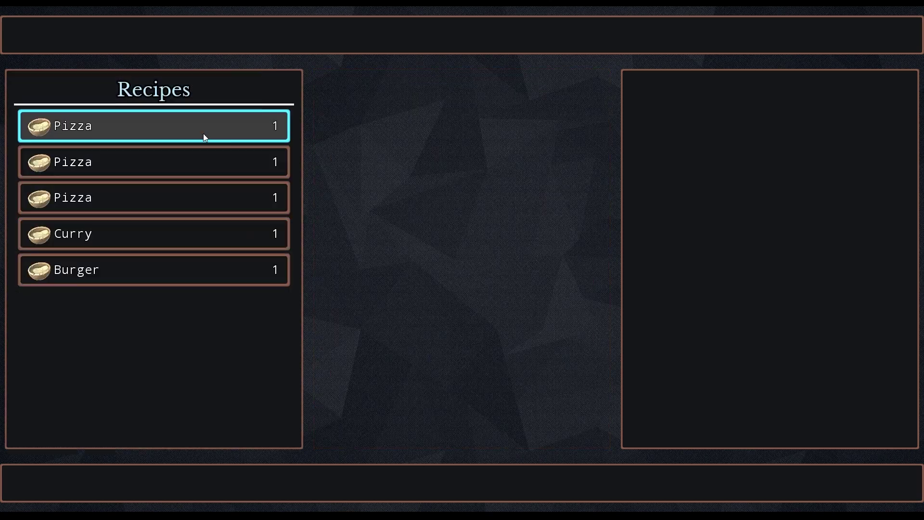
Cook the first Pizza recipe in the playtest and leave the completion screen
click(183, 141)
click(462, 419)
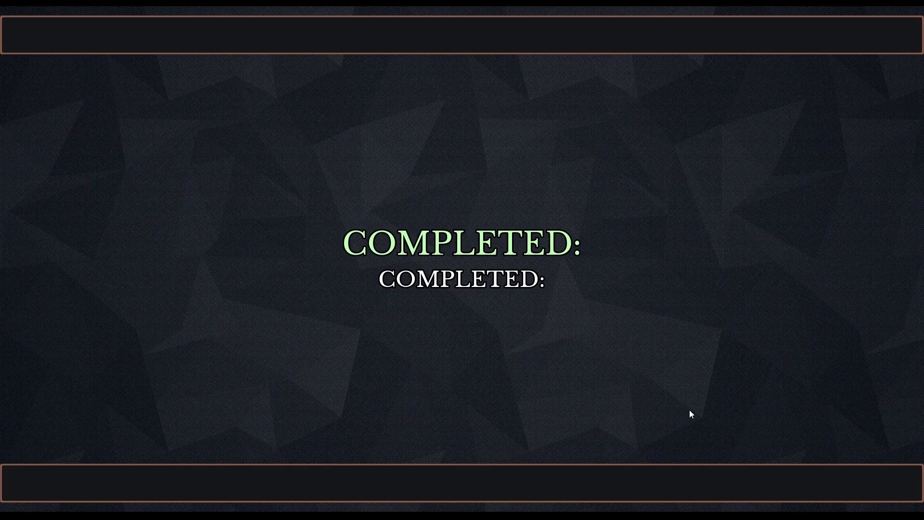
key(Escape)
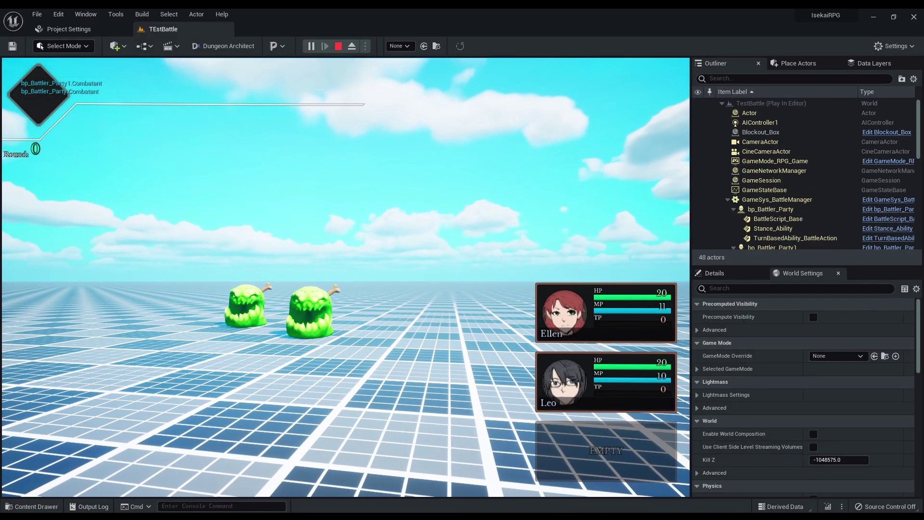
Advance the turn-based battle against the two green slimes in the TEstBattle playtest
key(Return)
key(Return)
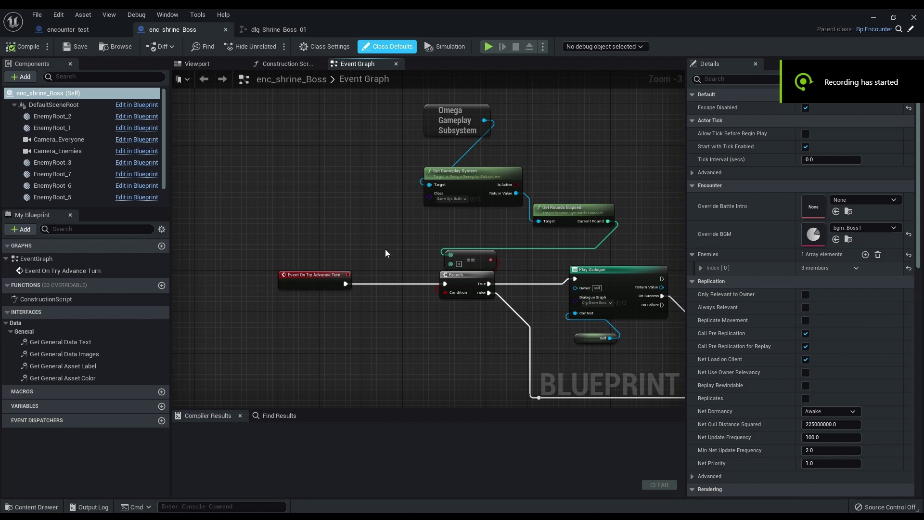
Examine the enc_shrine_Boss event graph from the advance-turn event through the round check to the Play Dialogue node
right_drag(419, 259, 320, 280)
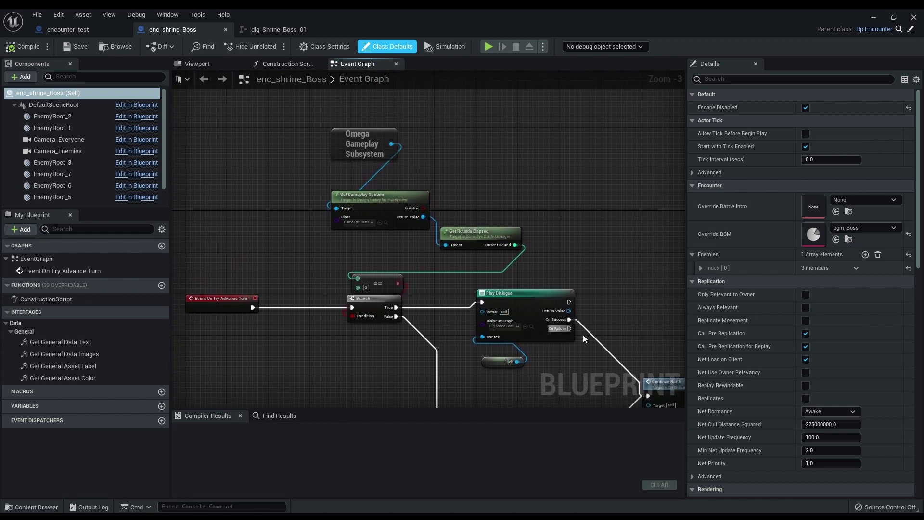
right_drag(583, 339, 496, 233)
scroll(573, 242, up, 3)
right_drag(594, 245, 701, 266)
right_drag(538, 130, 723, 277)
right_drag(536, 250, 509, 220)
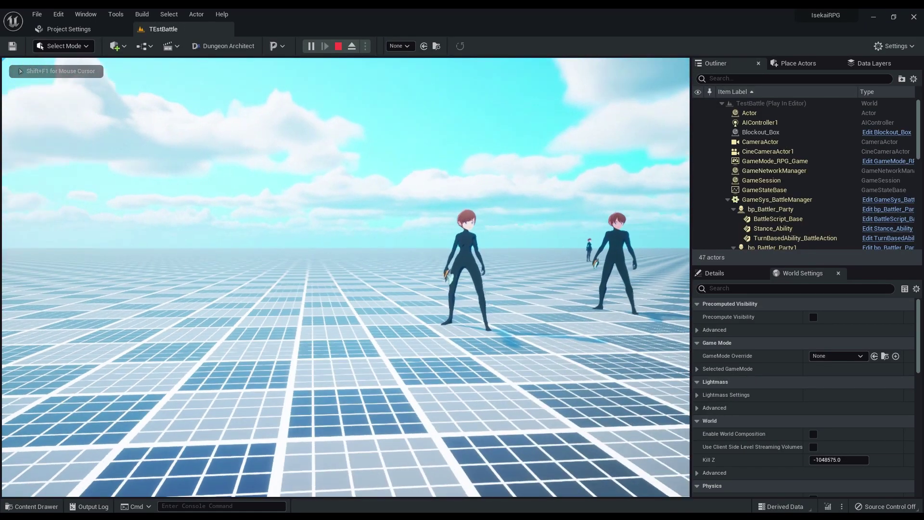
Open the StartChapter list in the map_SouthernCapital playtest's Debug Menu and go through Chapter_00 and Chapter_01
key(Escape)
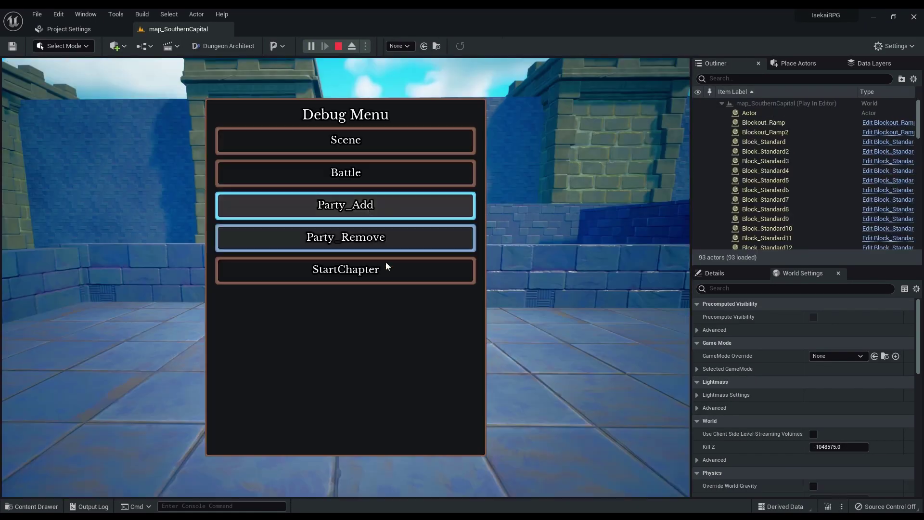
click(385, 266)
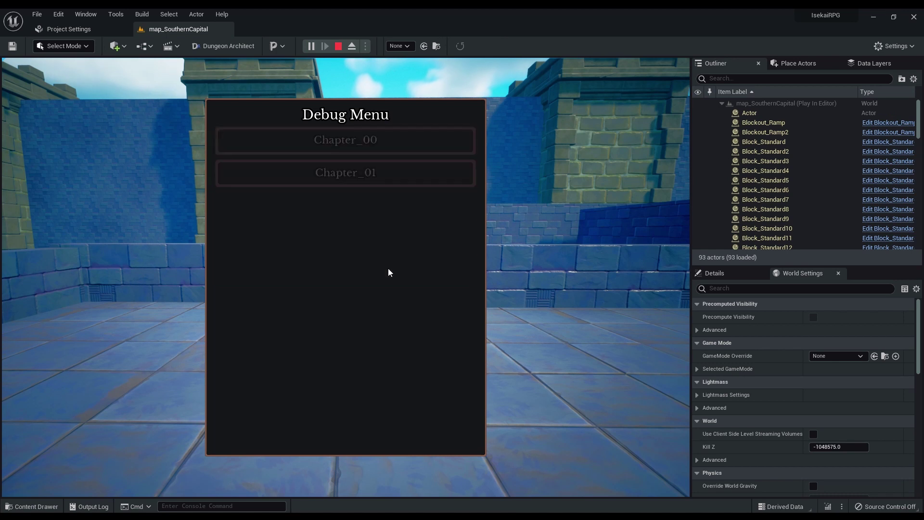
click(382, 139)
click(388, 173)
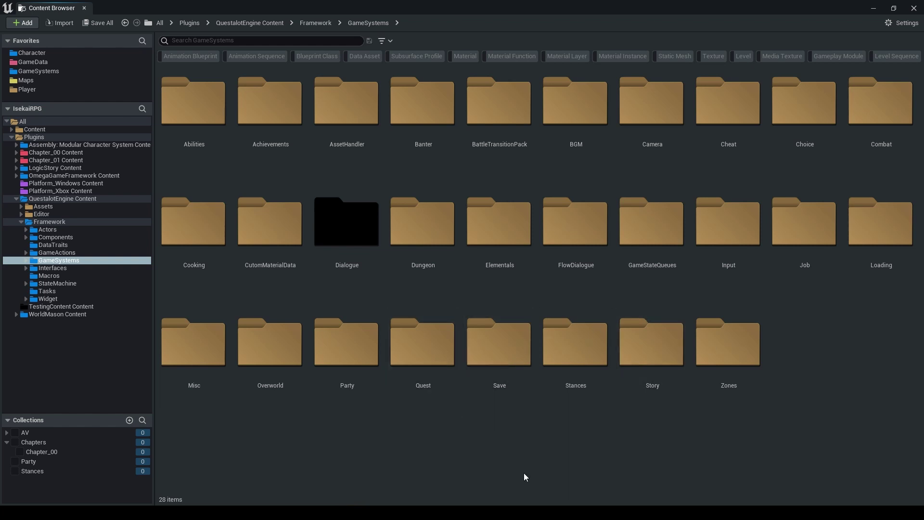
Open the Elementals_Component blueprint from the Elementals folder of the QuestalotEngine GameSystems
double_click(510, 243)
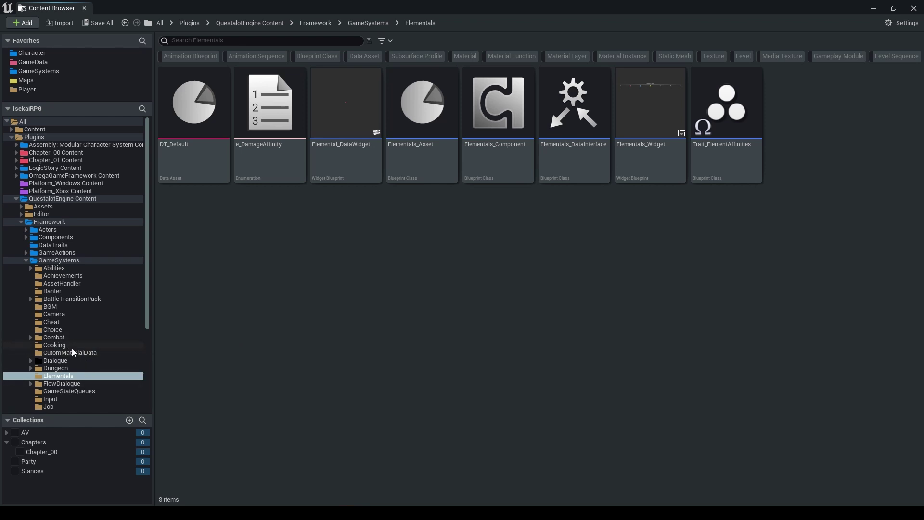
scroll(72, 352, down, 5)
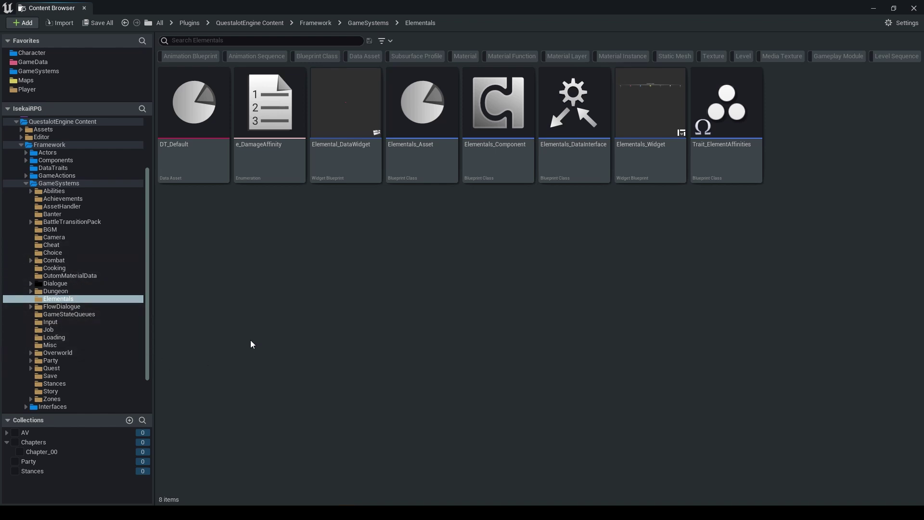
click(479, 140)
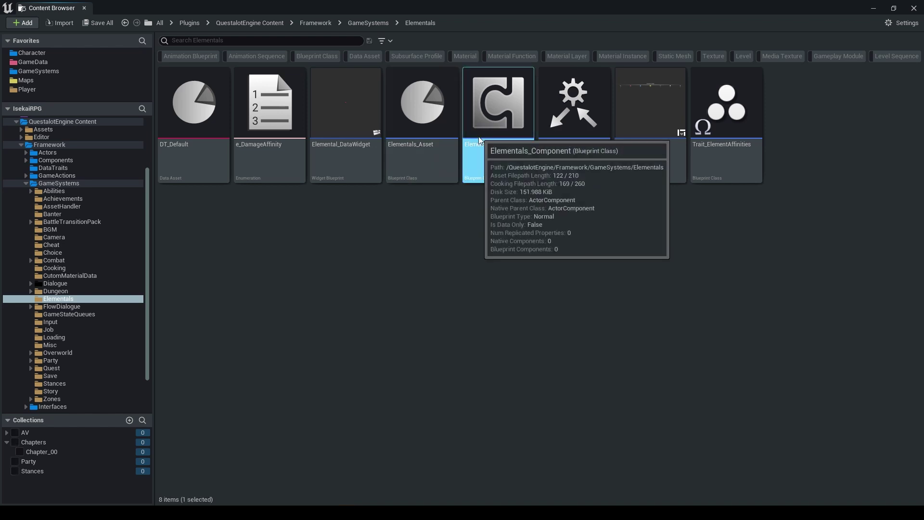
double_click(479, 140)
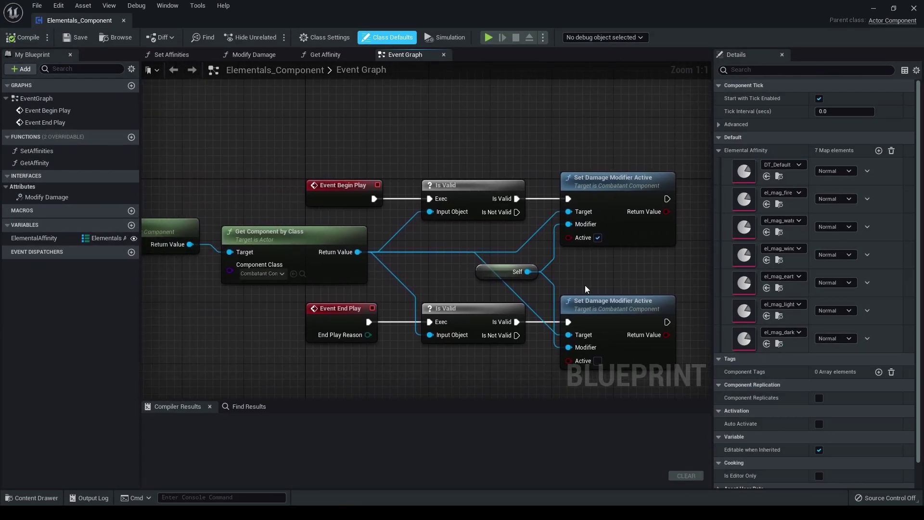
Examine the Elementals_Component event graph and the node chain of its Modify Damage function
right_drag(586, 289, 527, 272)
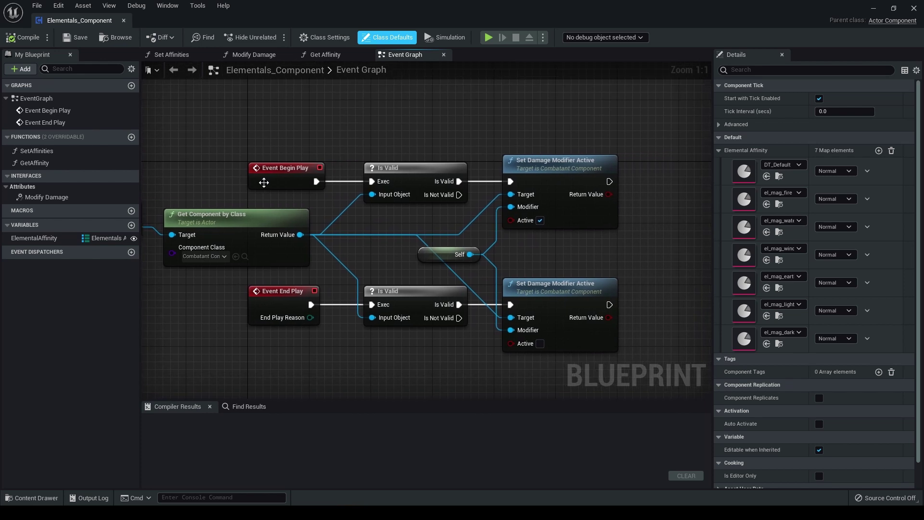
click(260, 55)
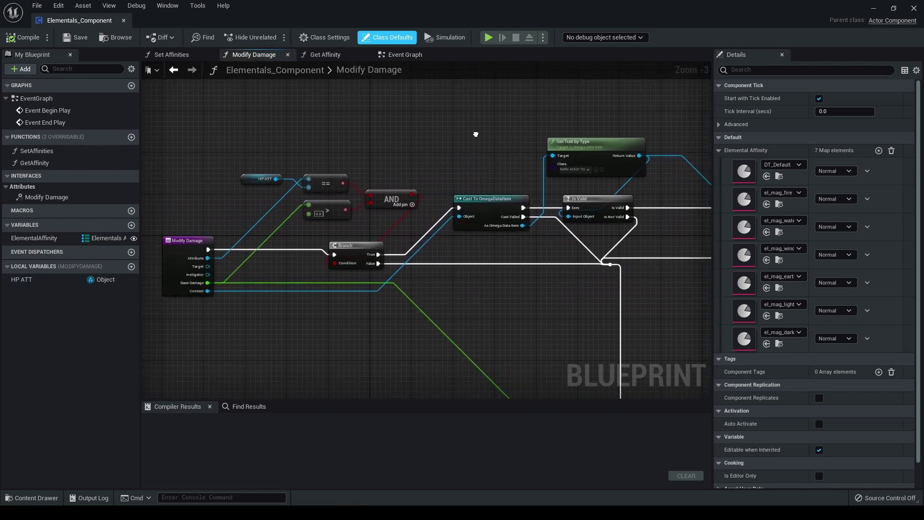
scroll(528, 341, down, 2)
right_drag(526, 361, 478, 267)
scroll(481, 264, up, 2)
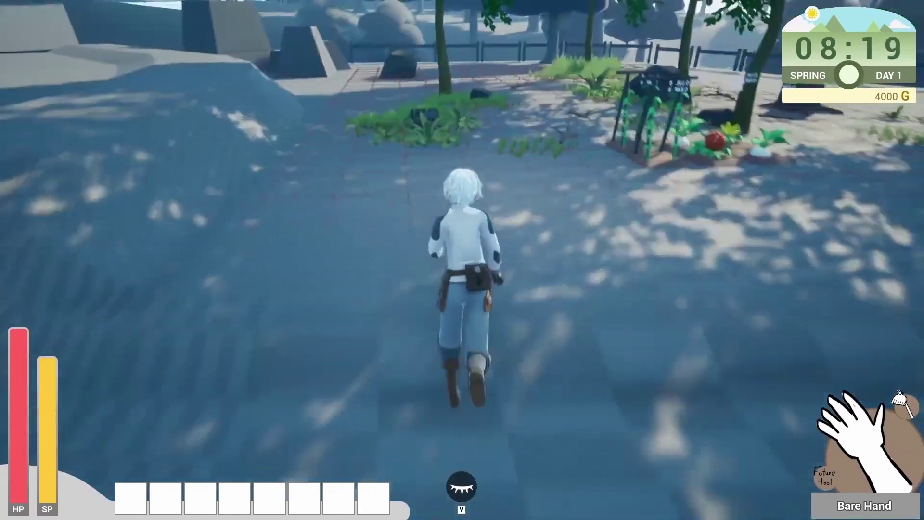
Playtest the farming game by trying the Hoe on the ground and viewing the crop plot with the crop-highlighting vision
scroll(462, 260, down, 1)
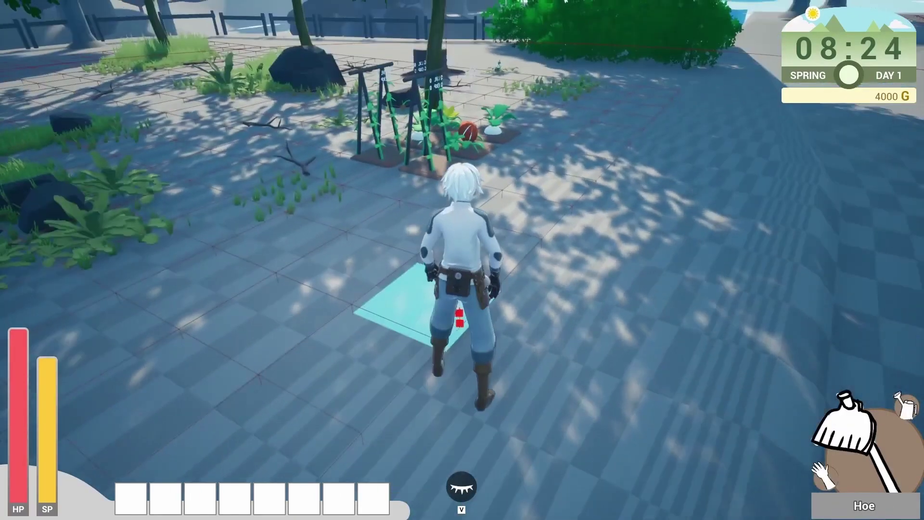
click(462, 260)
key(w)
key(w)
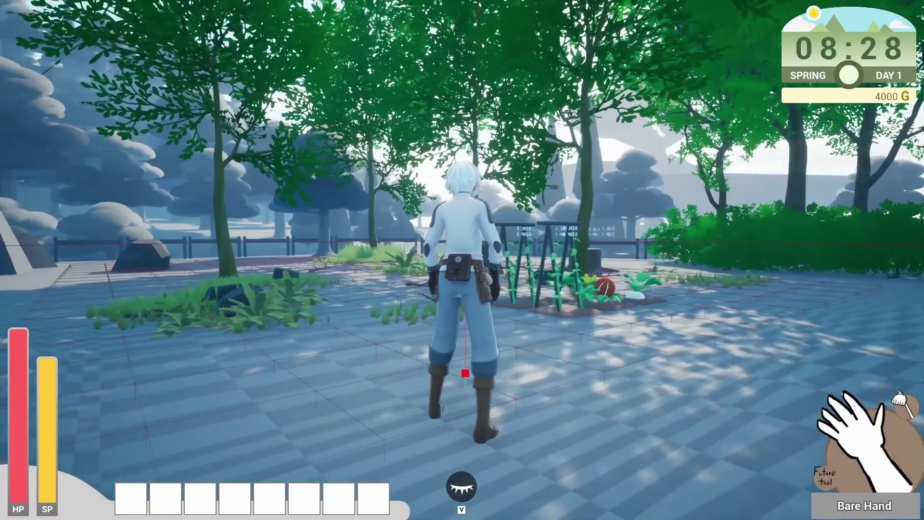
key(v)
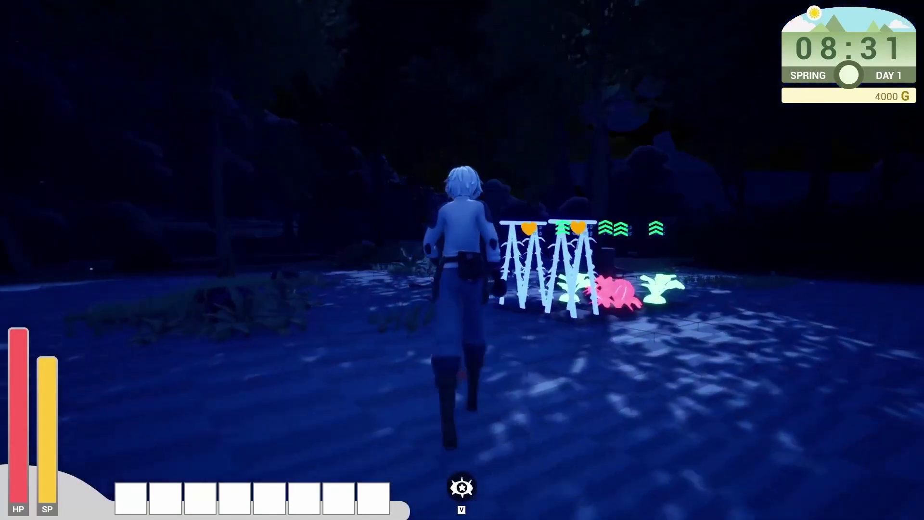